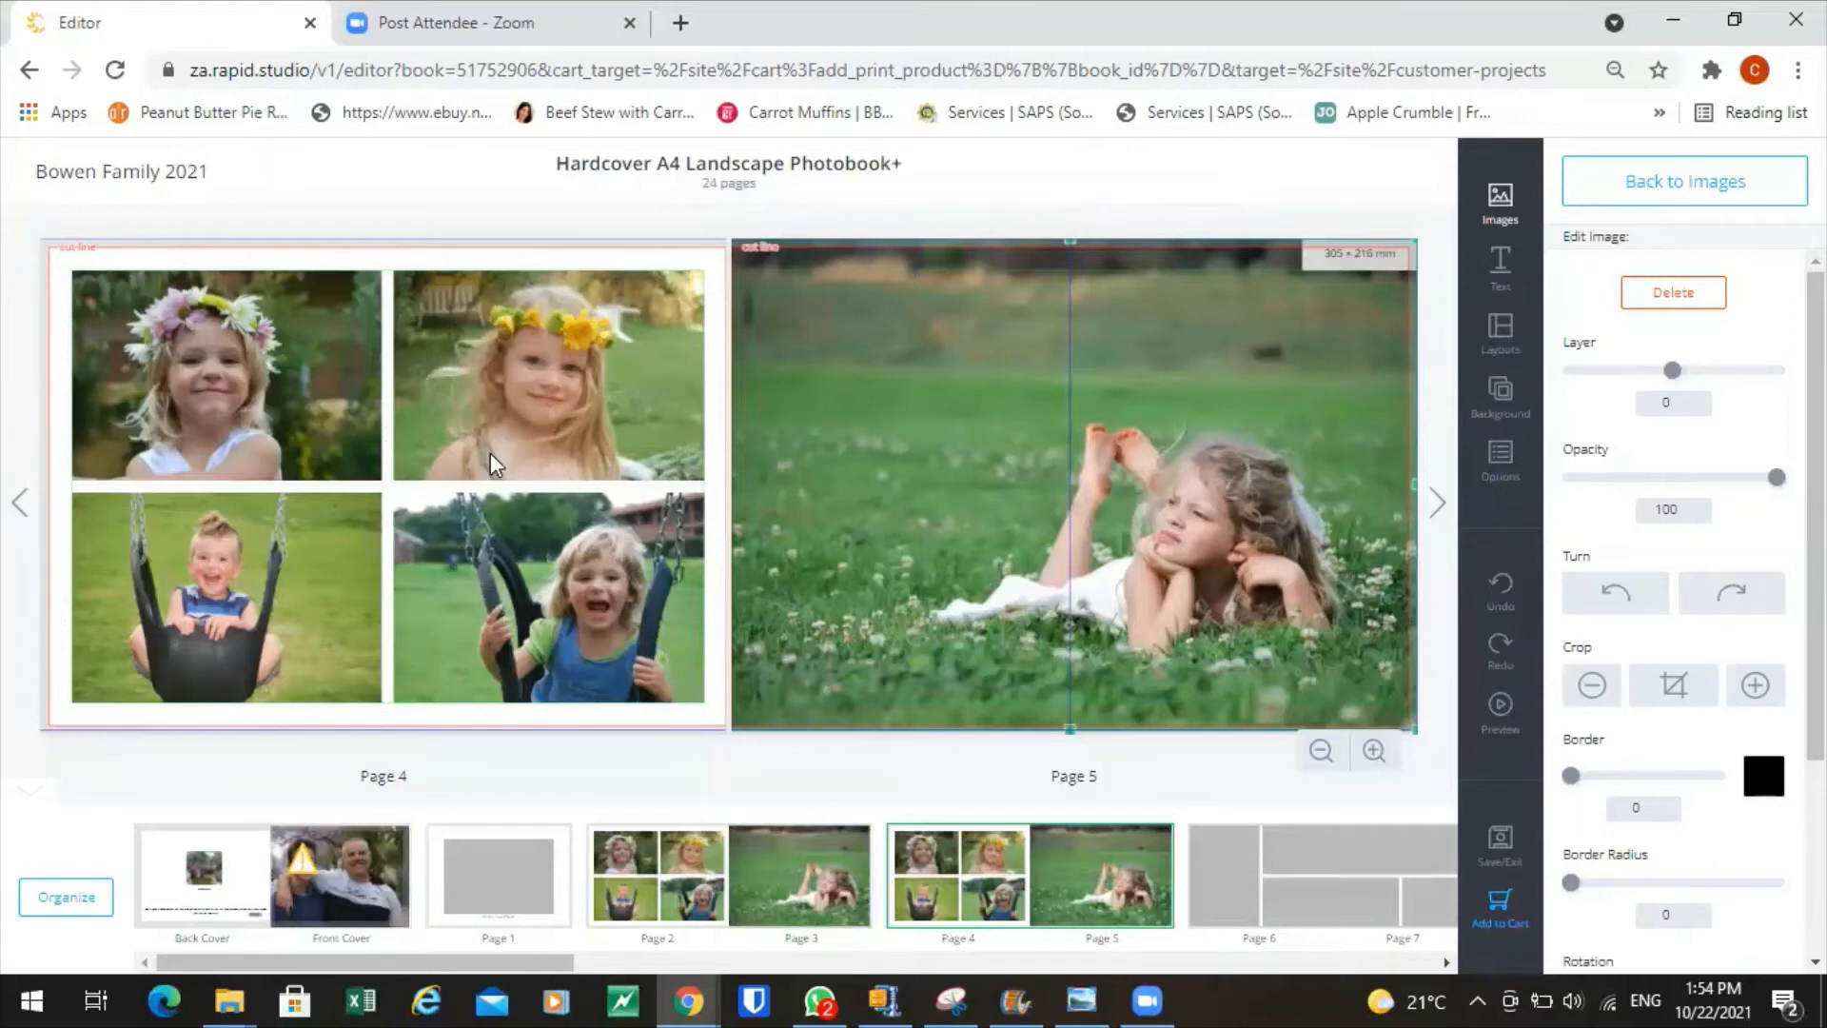
Bring up the page layout choices for the filled page 4–5 spread.
left_click(1498, 328)
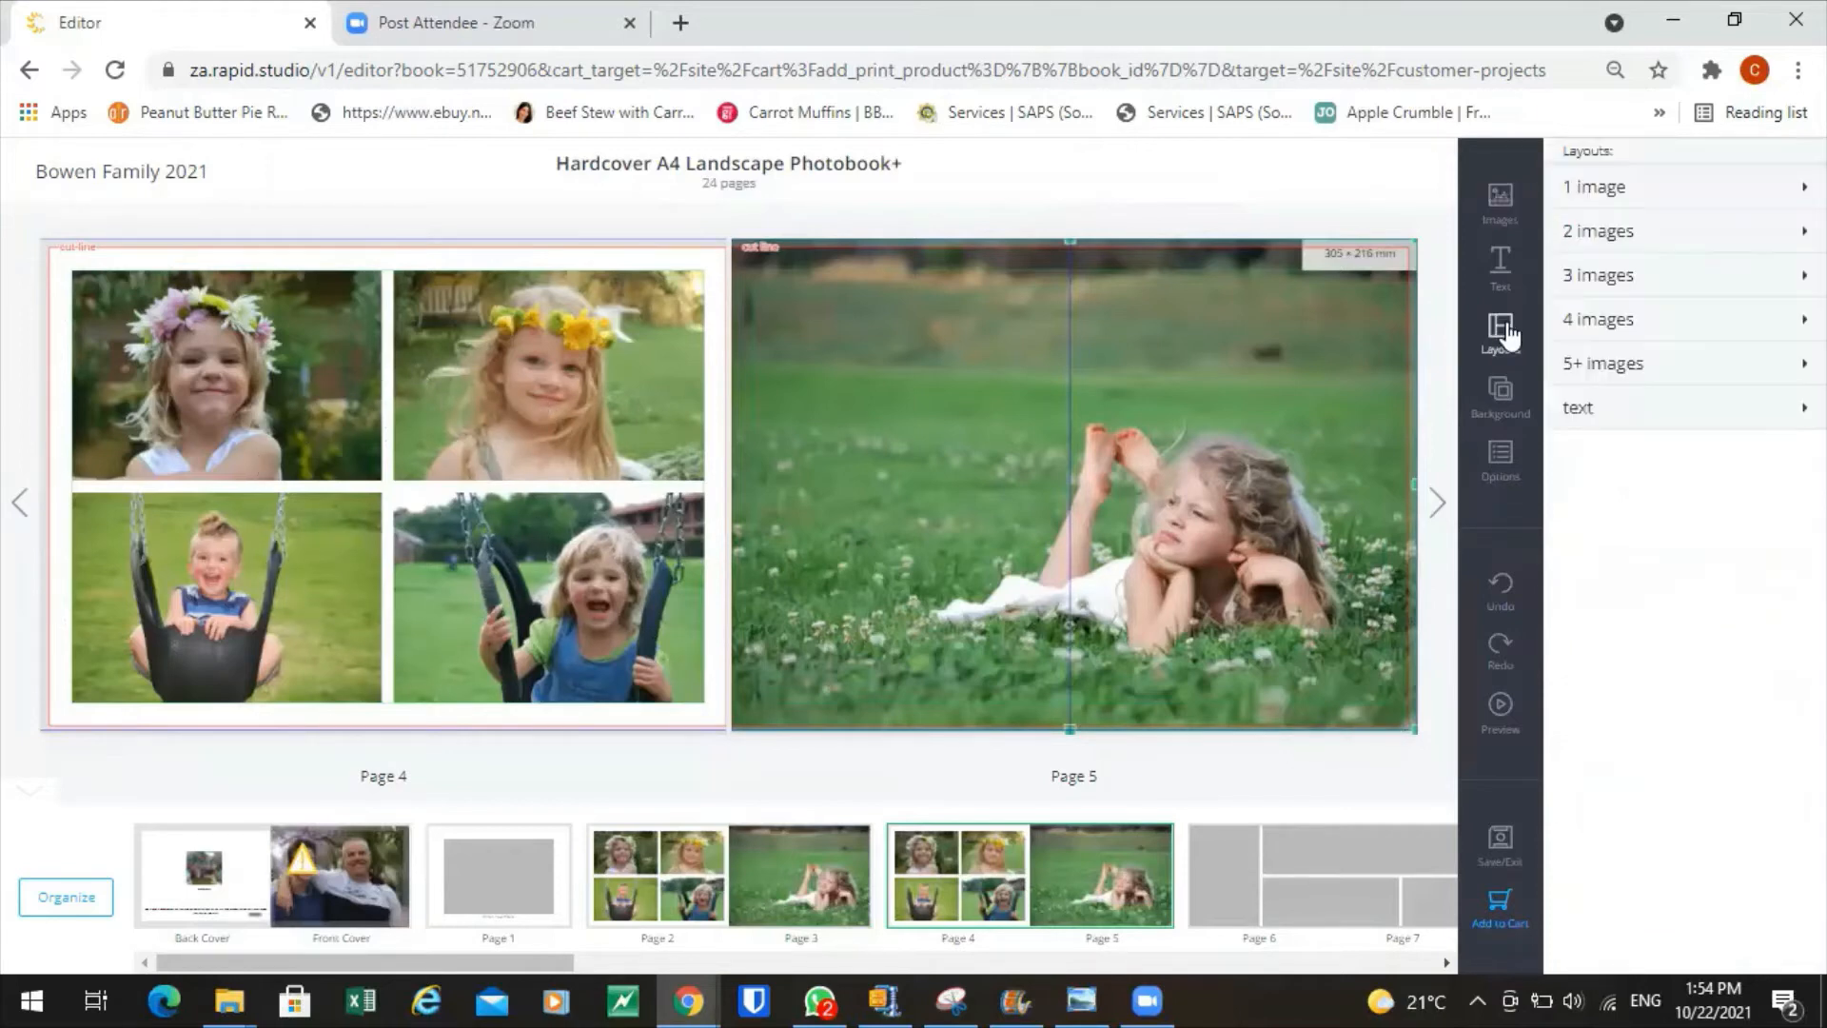
Try the borderless 2×2 layout on page 4, then replace it with the margined 2×2 grid.
left_click(1592, 322)
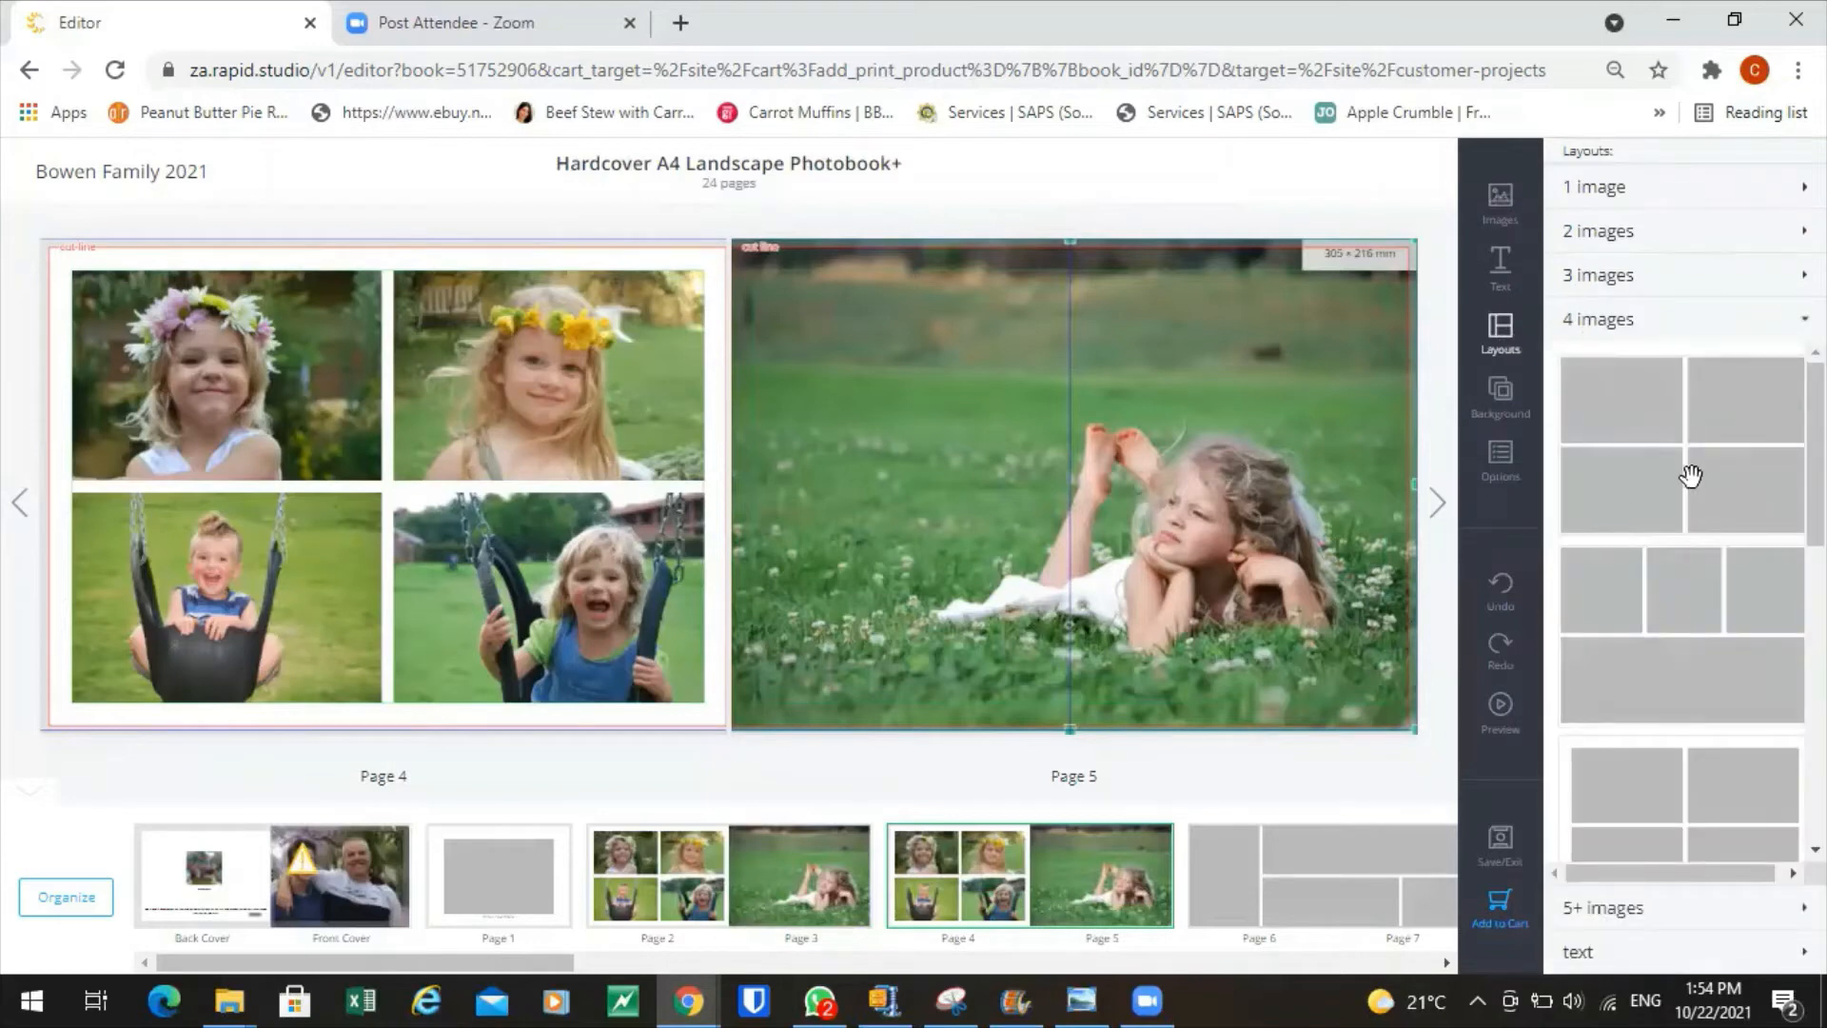
left_click_drag(1689, 475, 399, 499)
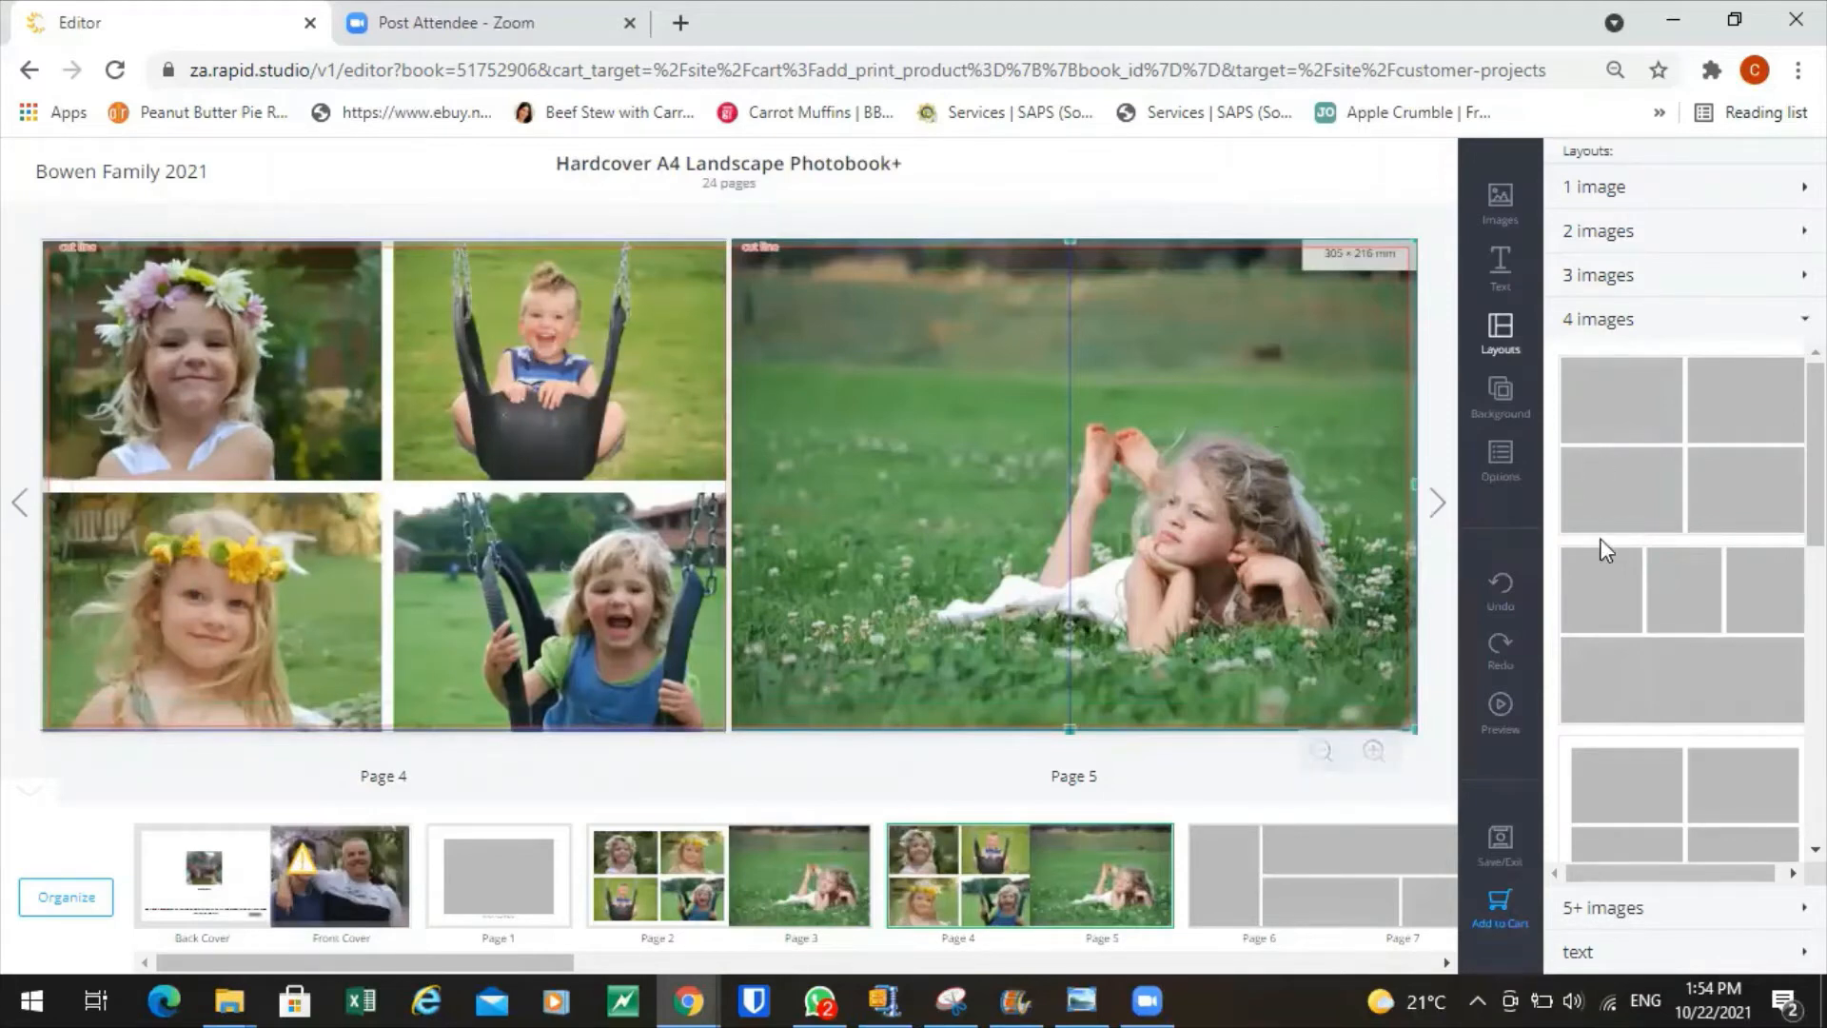
left_click_drag(1656, 820, 237, 409)
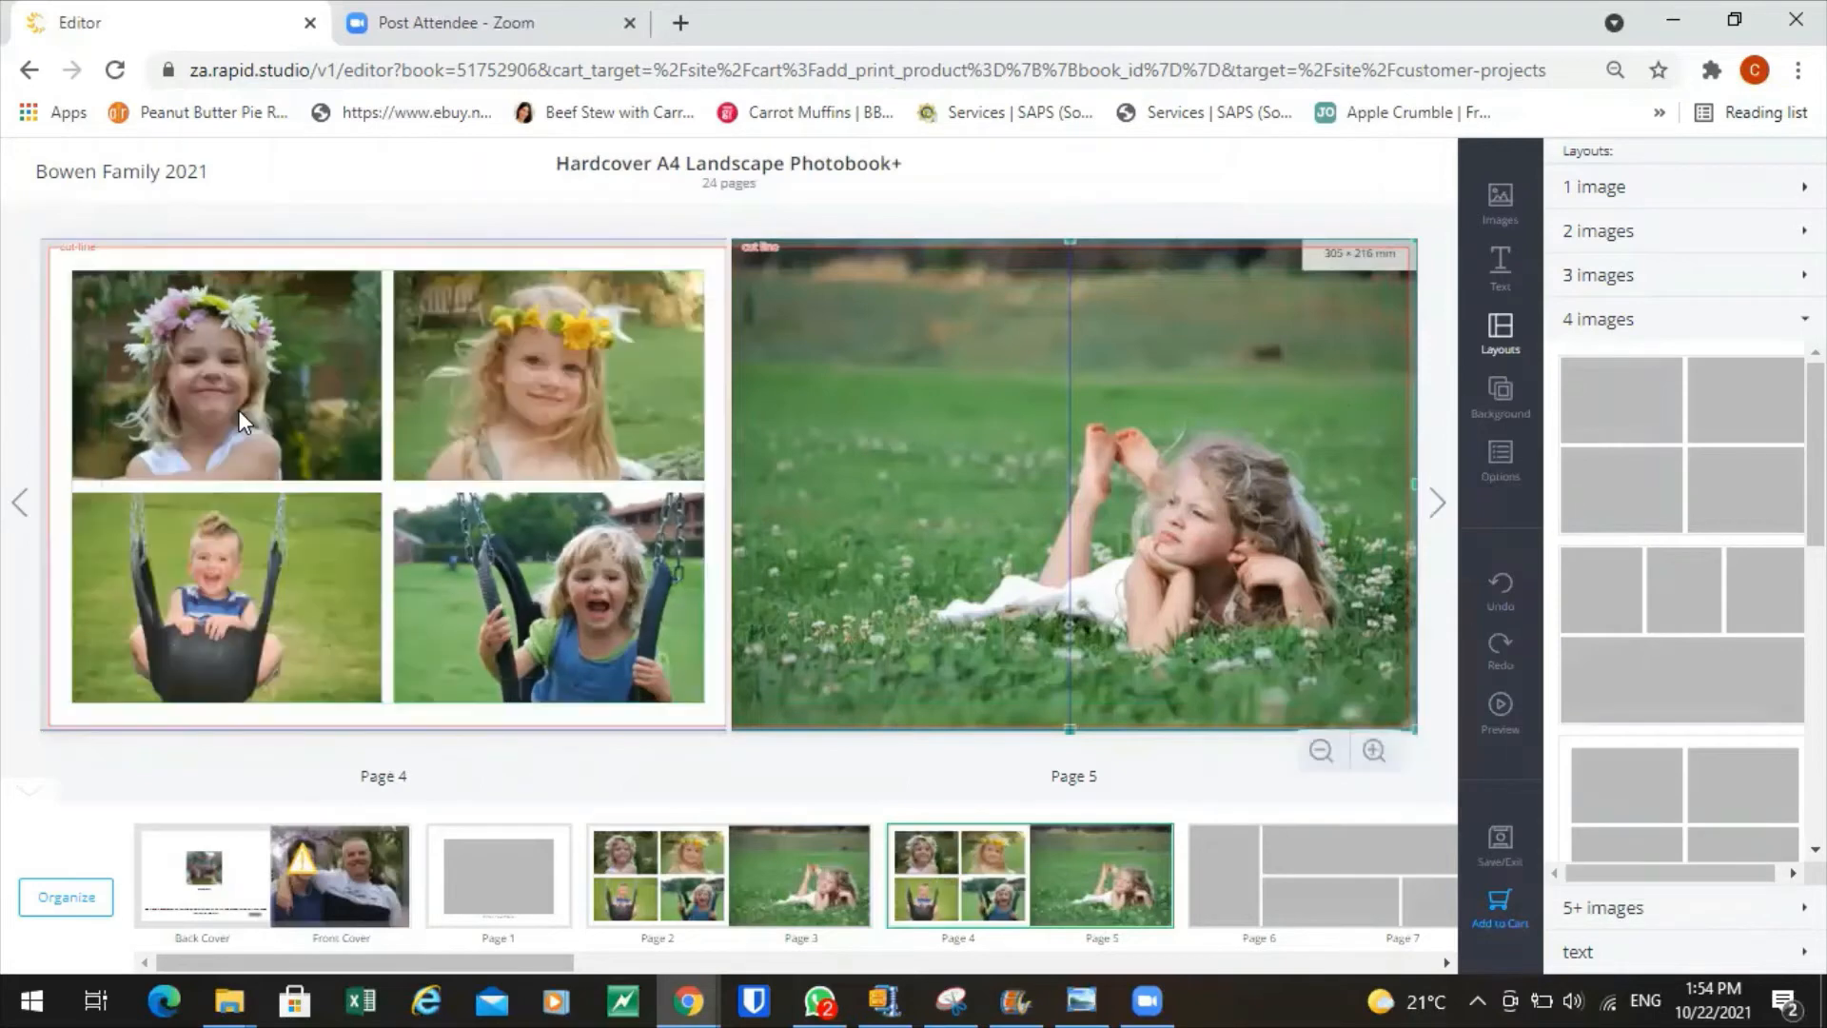
left_click(245, 380)
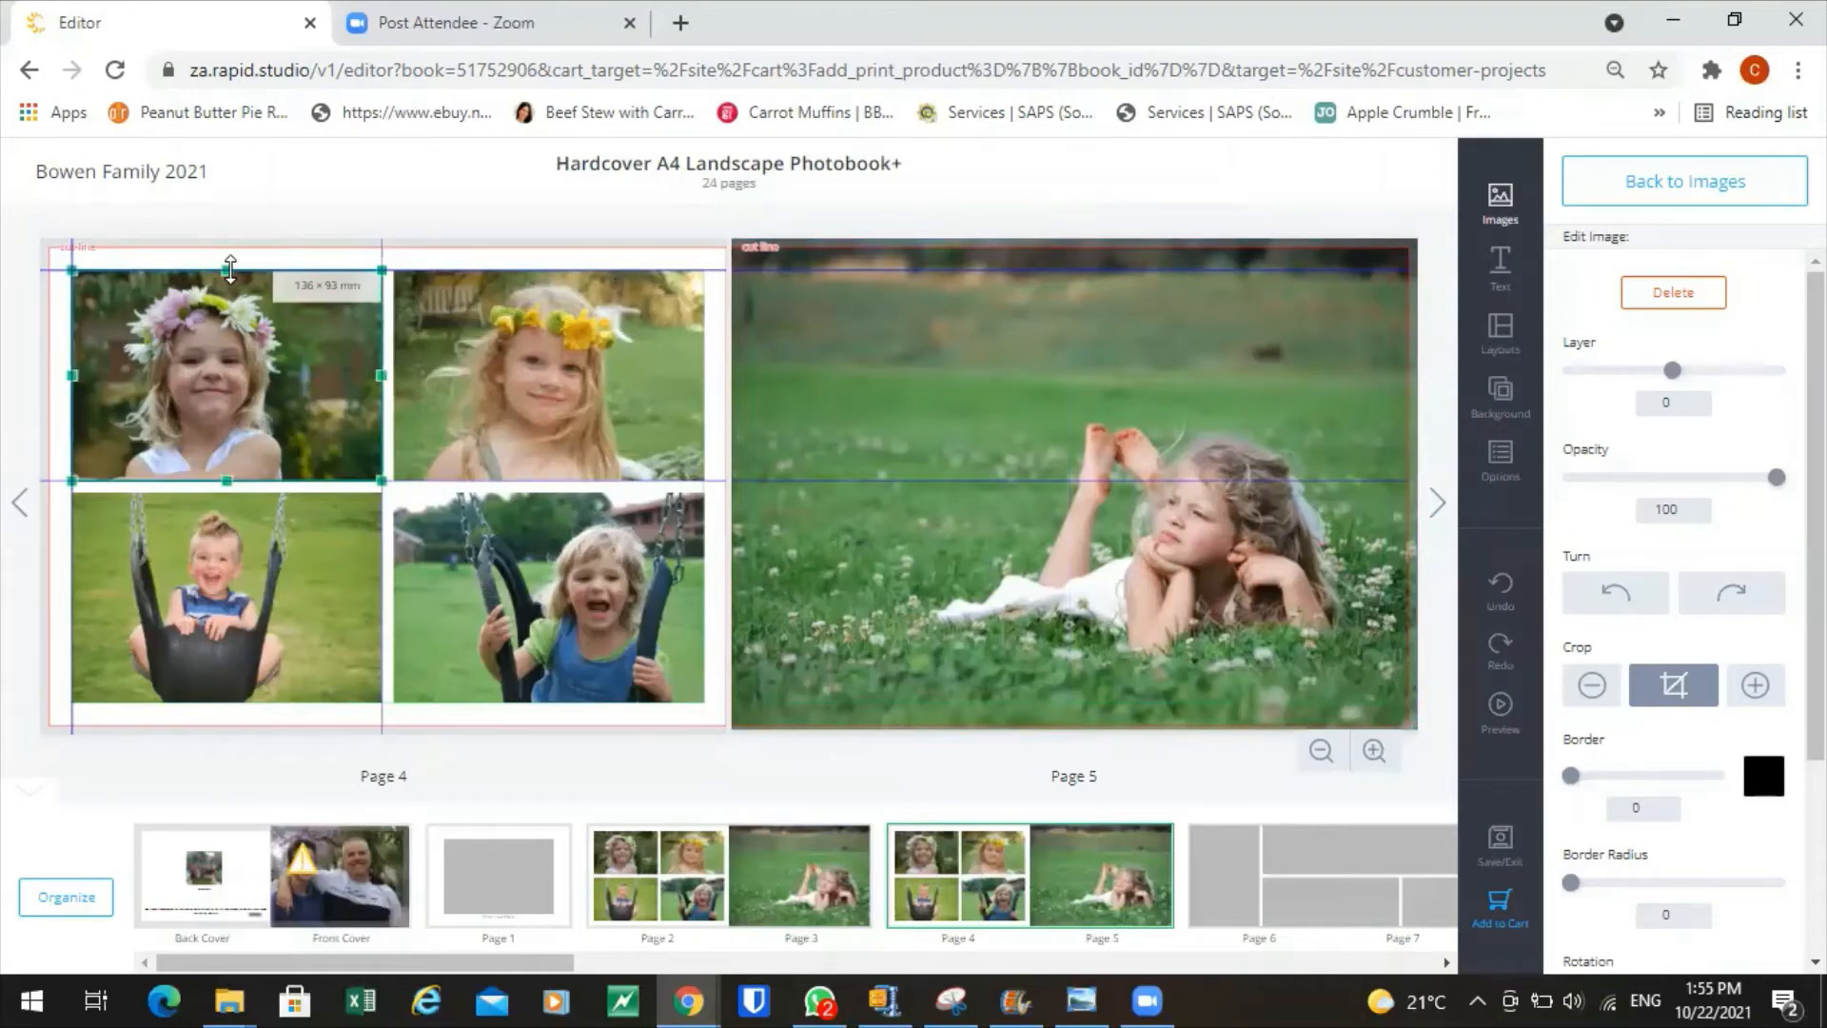
Stretch page 4's top-left flower-crown photo to the top and left edges, making it 150 × 107 mm.
left_click_drag(229, 268, 238, 255)
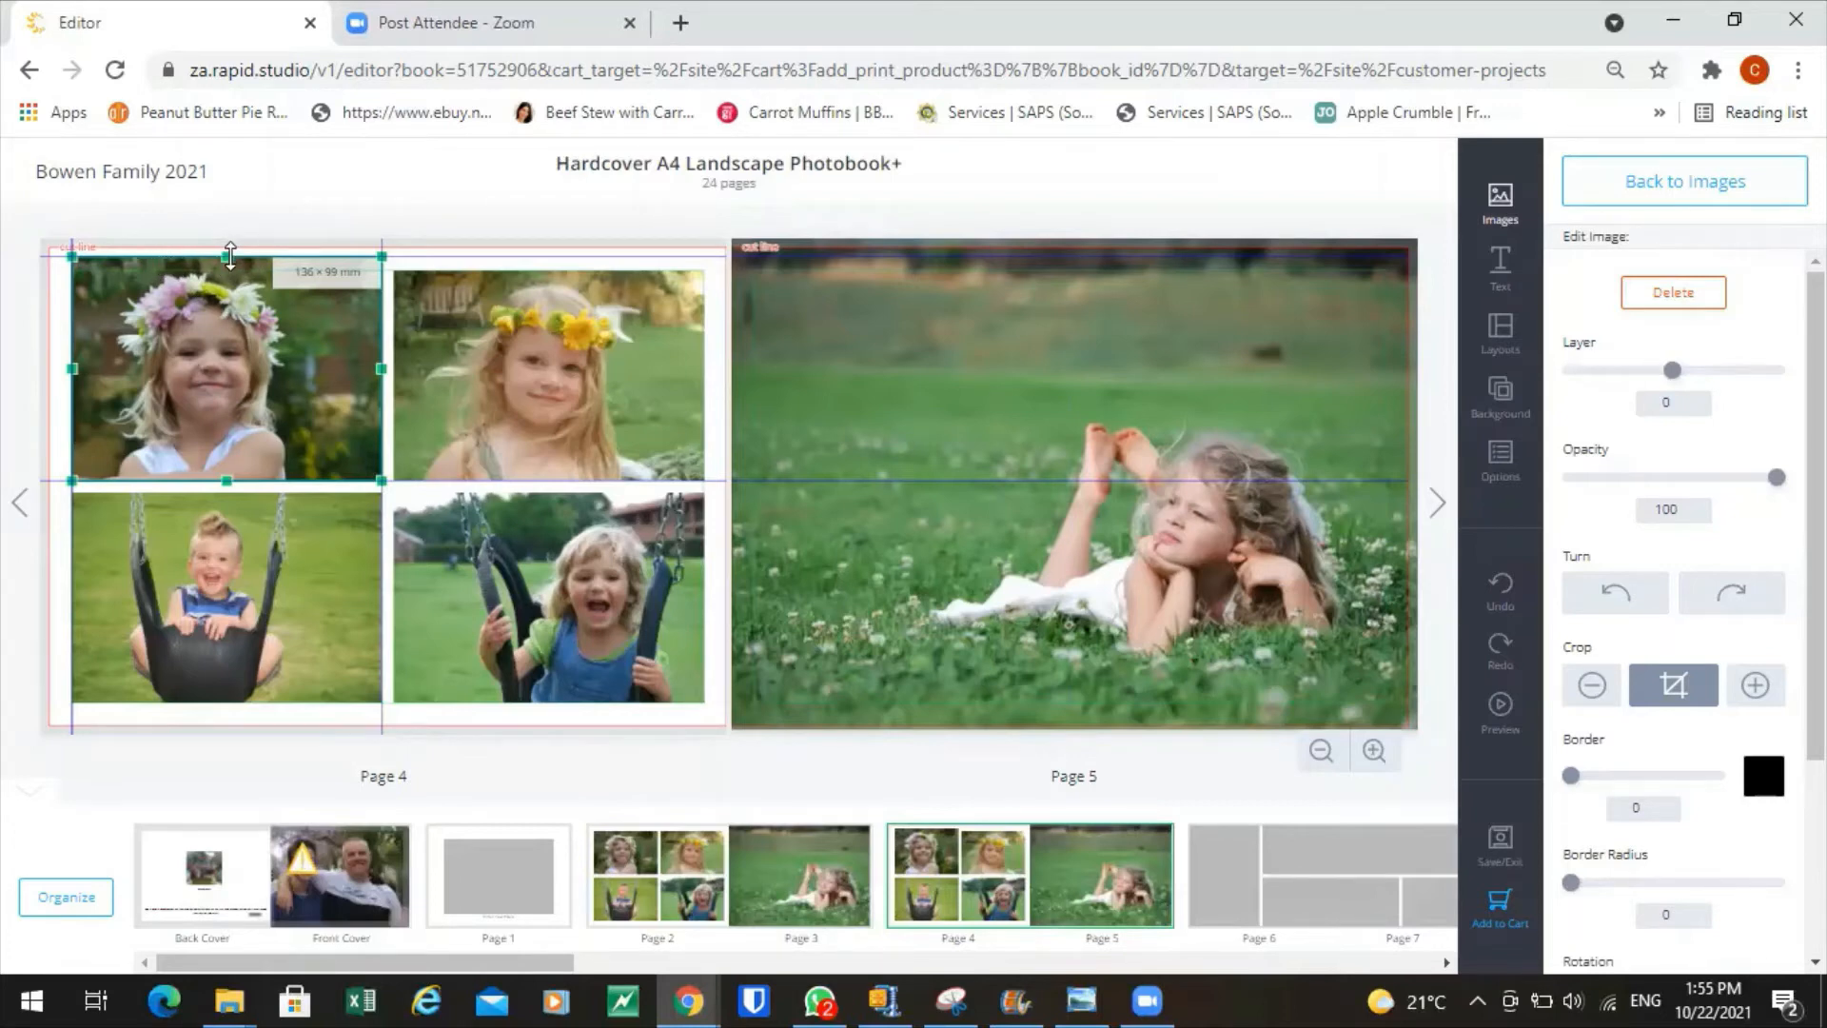
left_click_drag(230, 256, 236, 238)
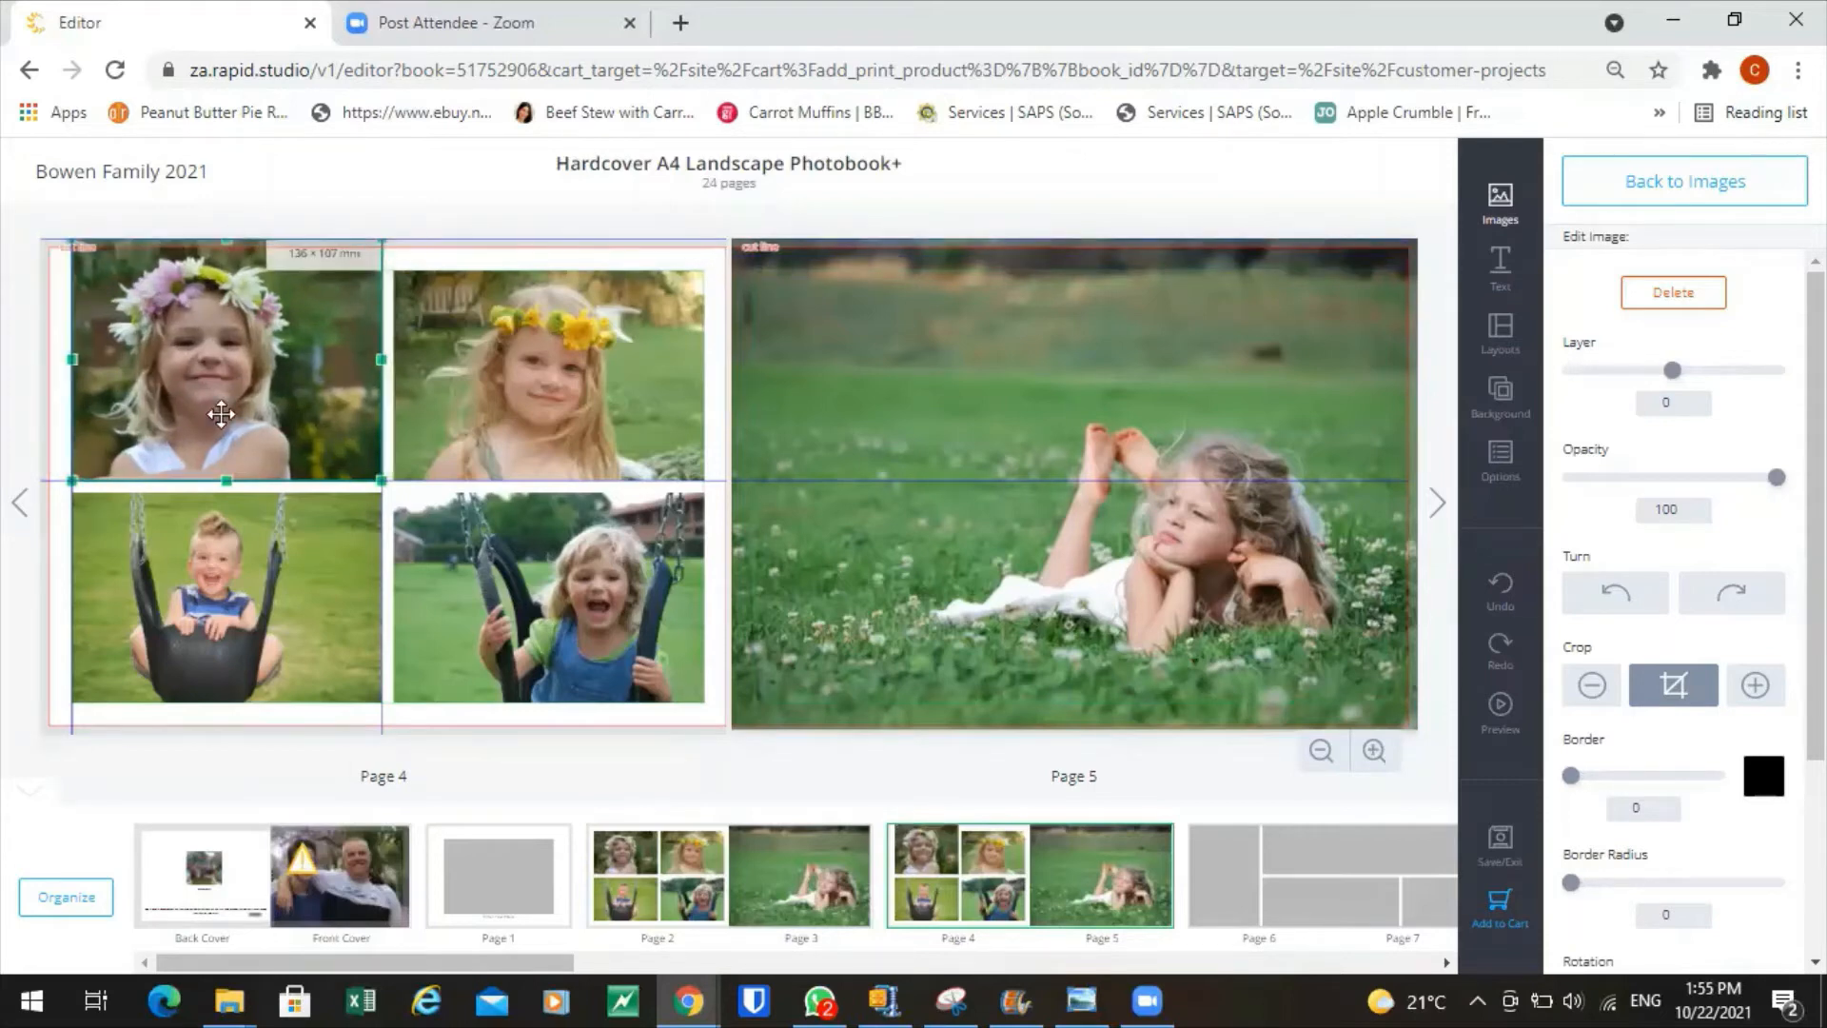
left_click_drag(76, 351, 36, 356)
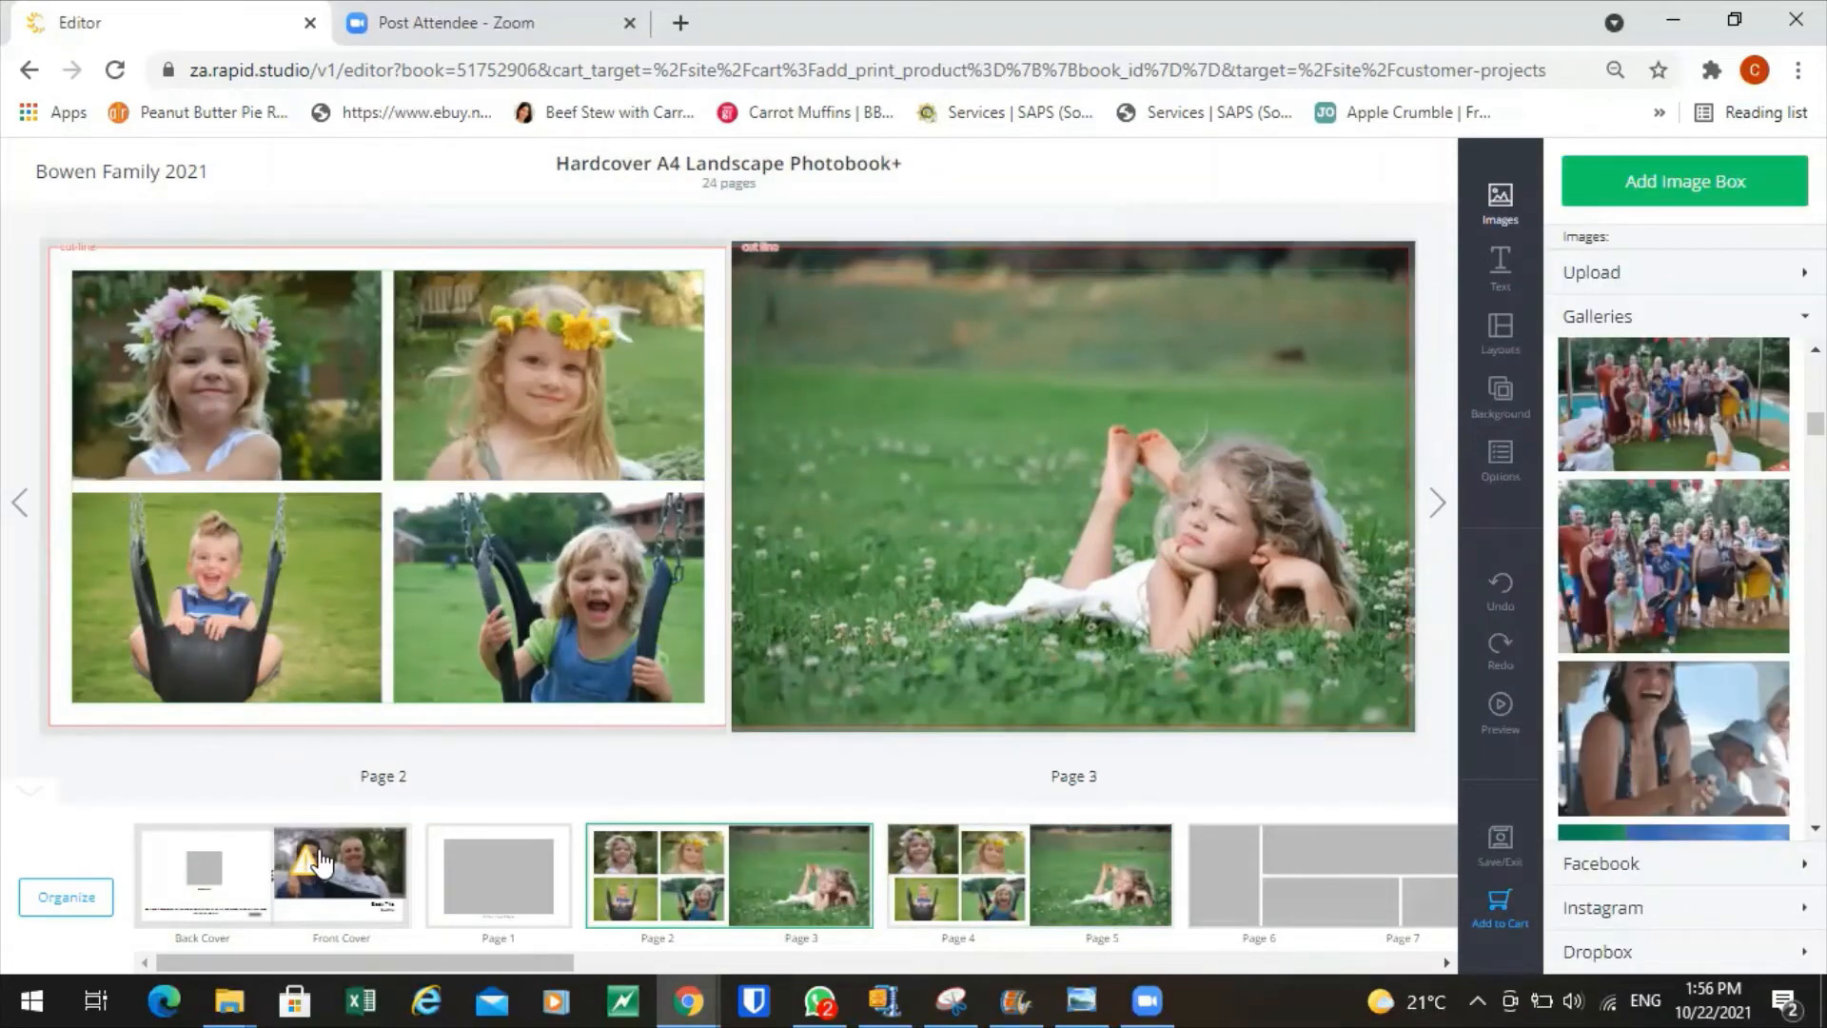
Set the cover spread to Printed Full Bleed Cover and select the empty front-cover image box.
left_click(324, 863)
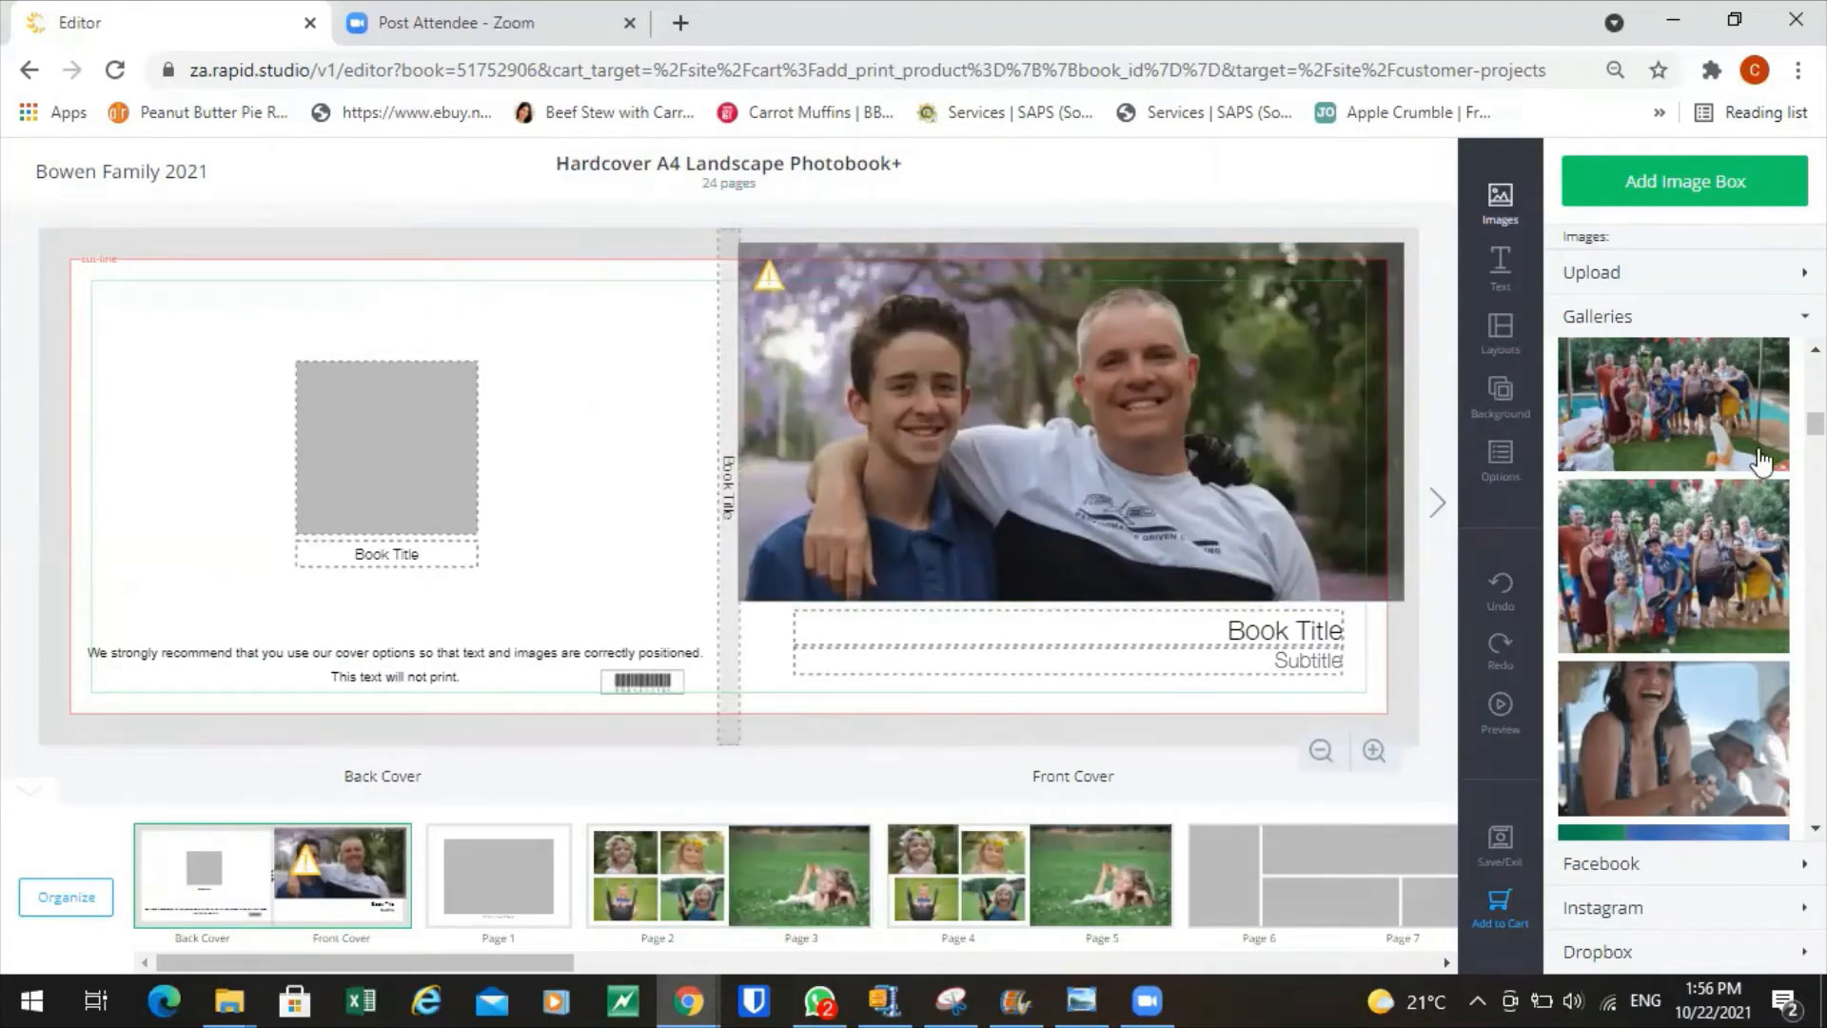
left_click(1501, 480)
left_click(1778, 329)
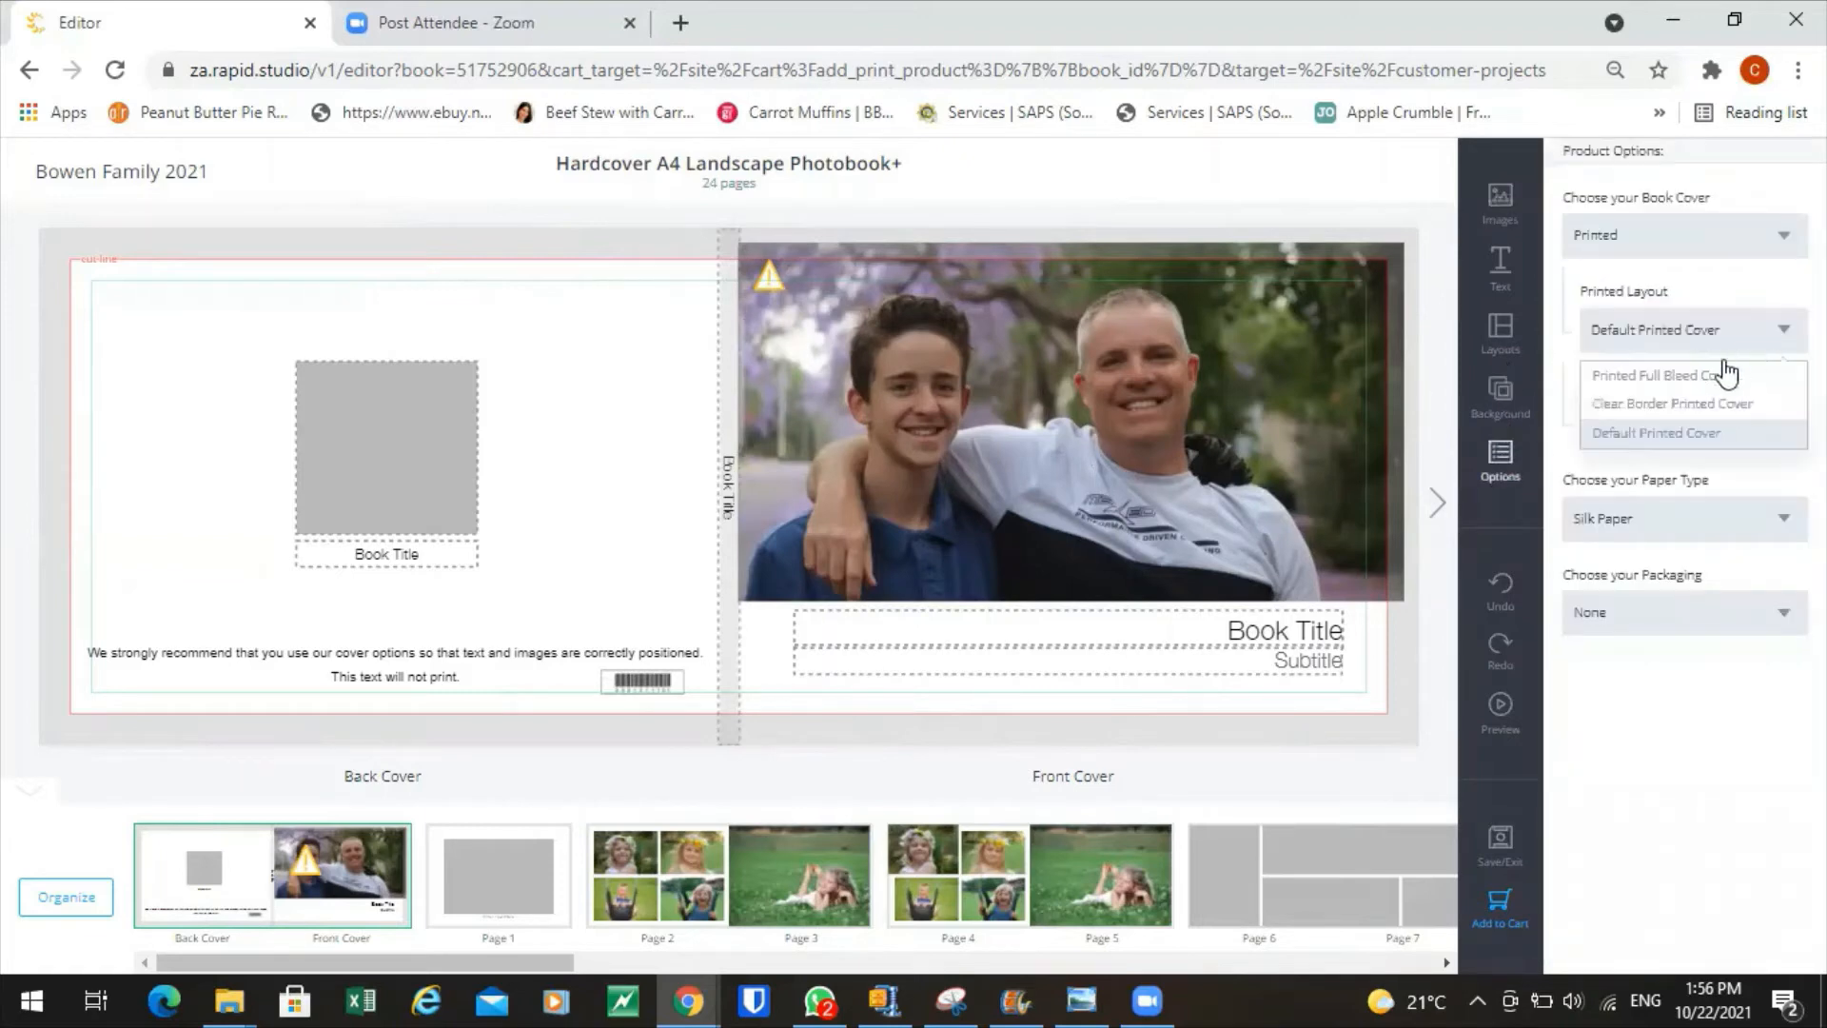
left_click(1693, 377)
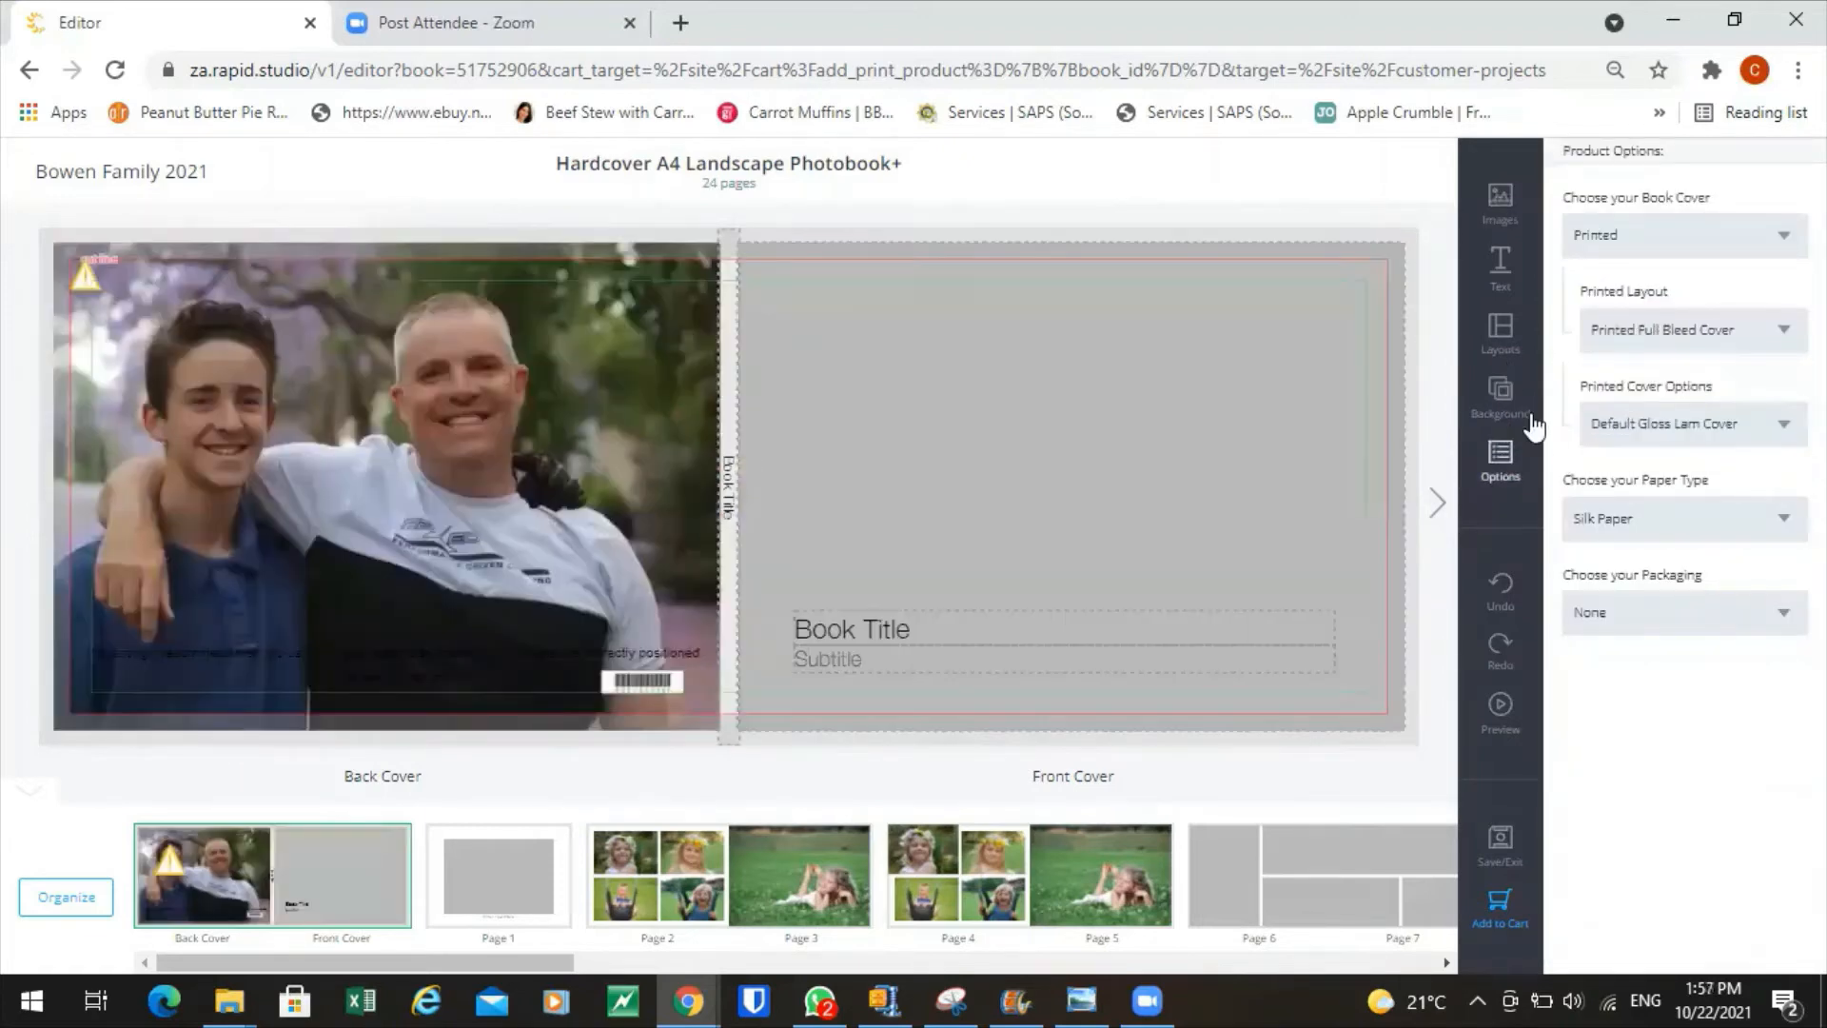
left_click(1142, 504)
left_click(1647, 511)
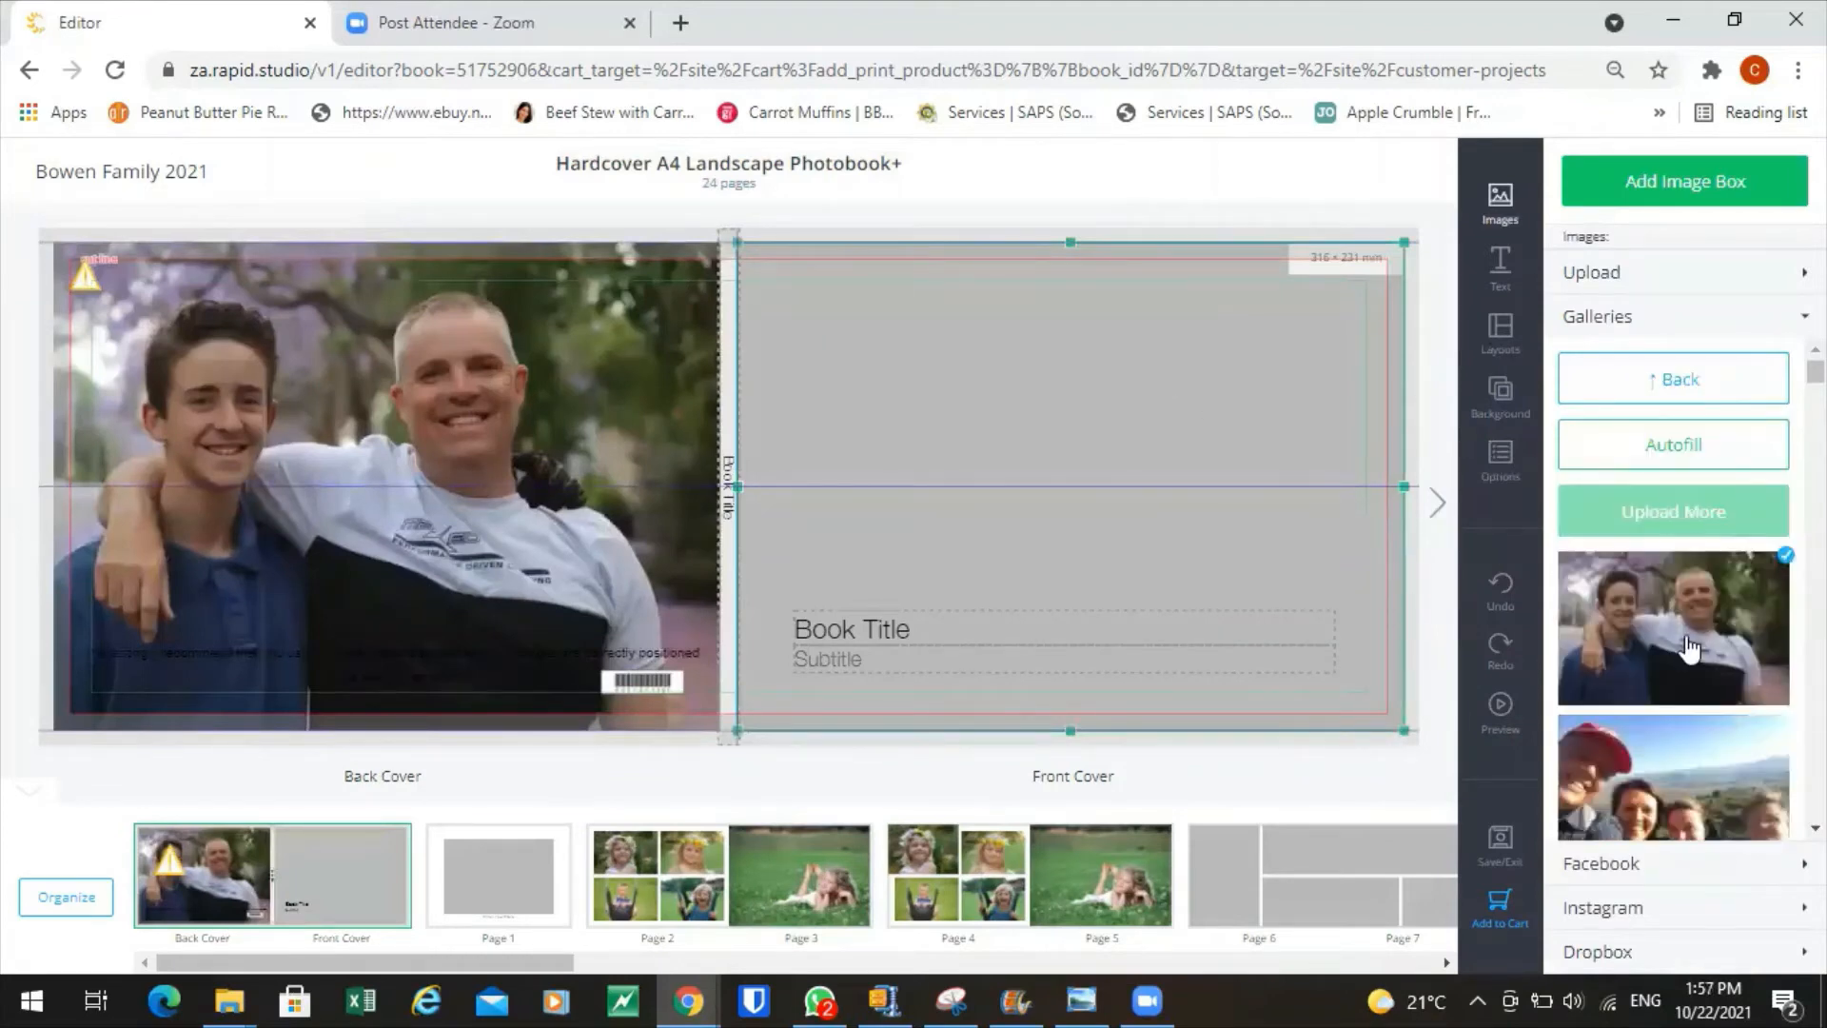
Place the father-and-son photo on the front cover and the group selfie across the back cover.
left_click_drag(1688, 619, 1097, 460)
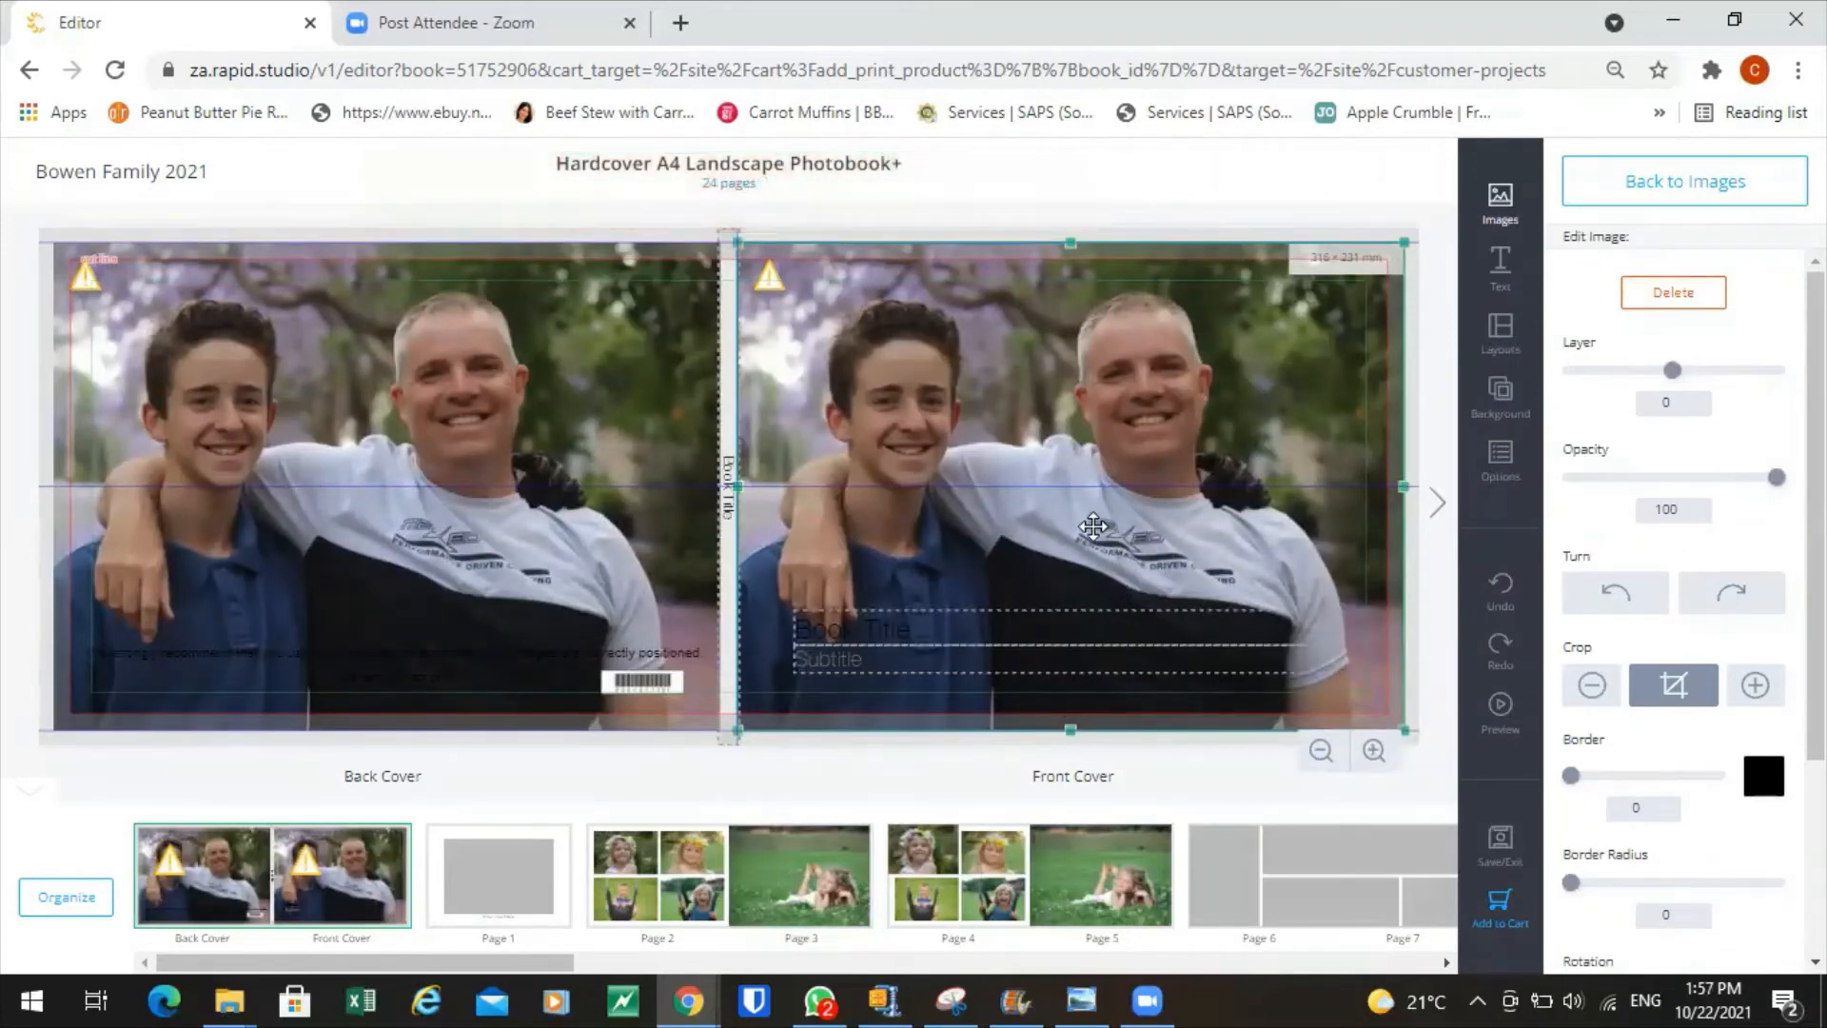
left_click(1653, 203)
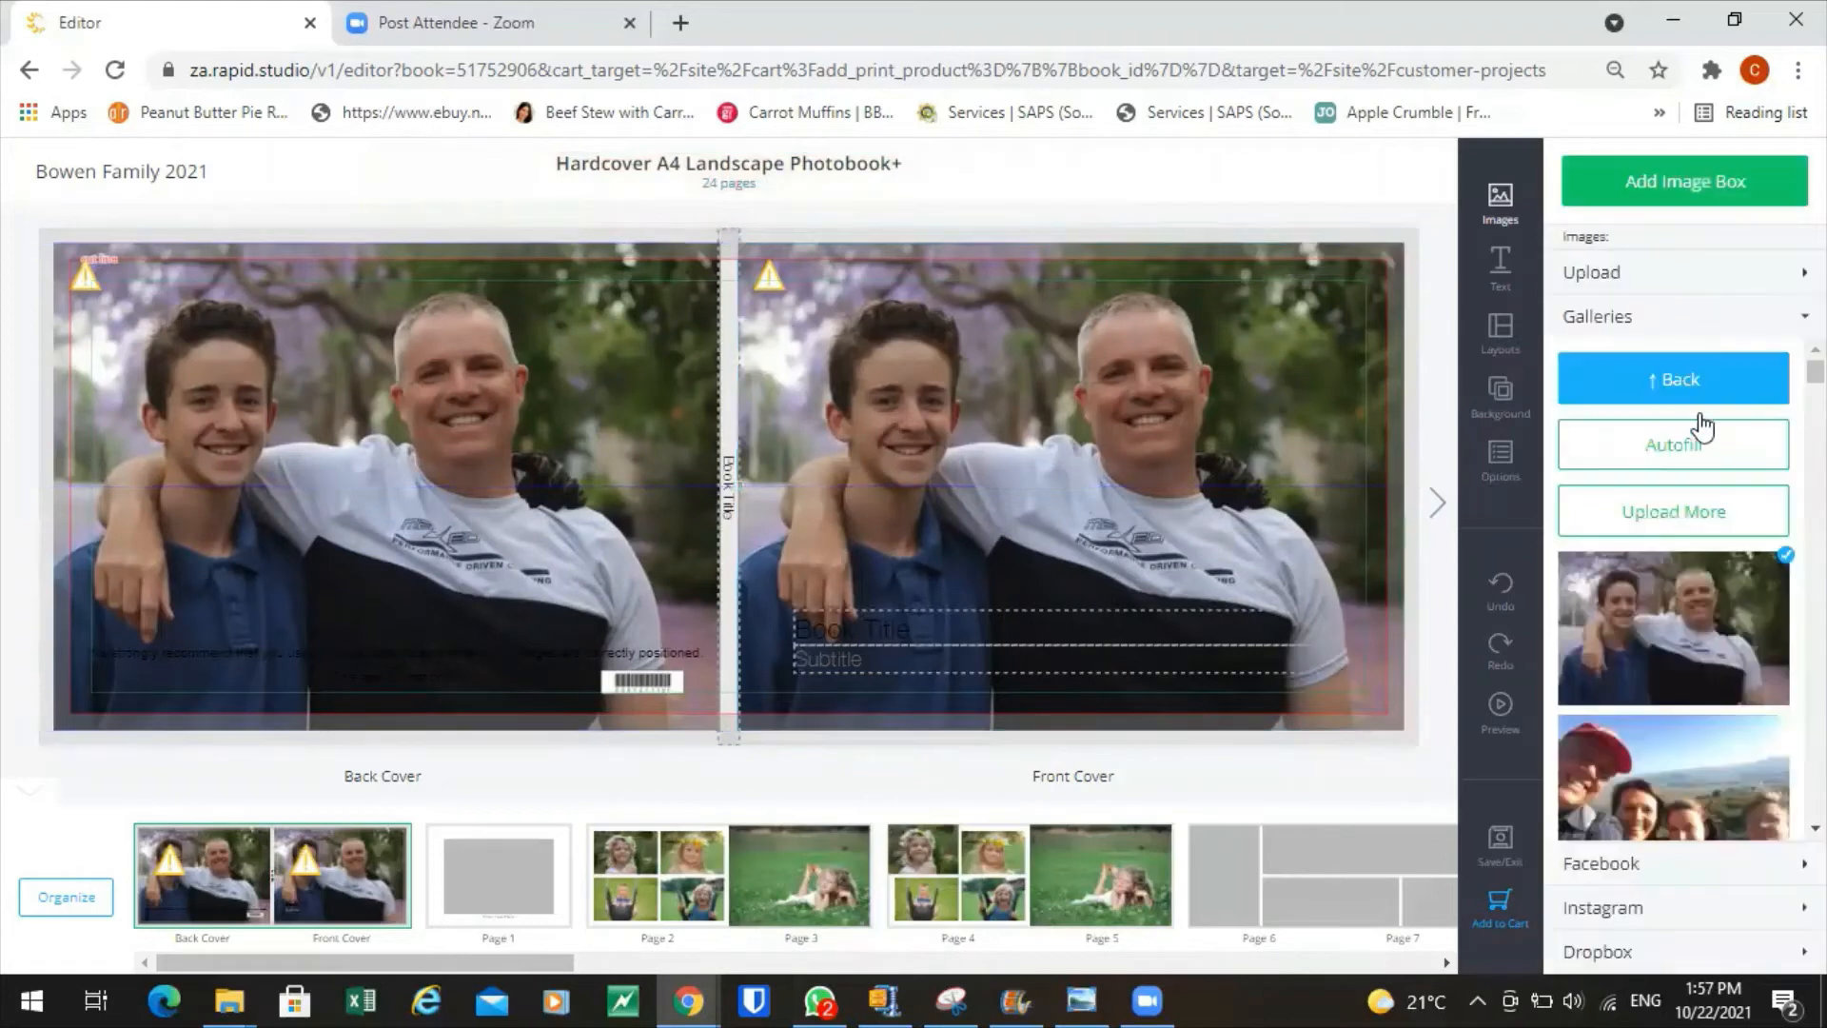
left_click_drag(493, 508, 495, 508)
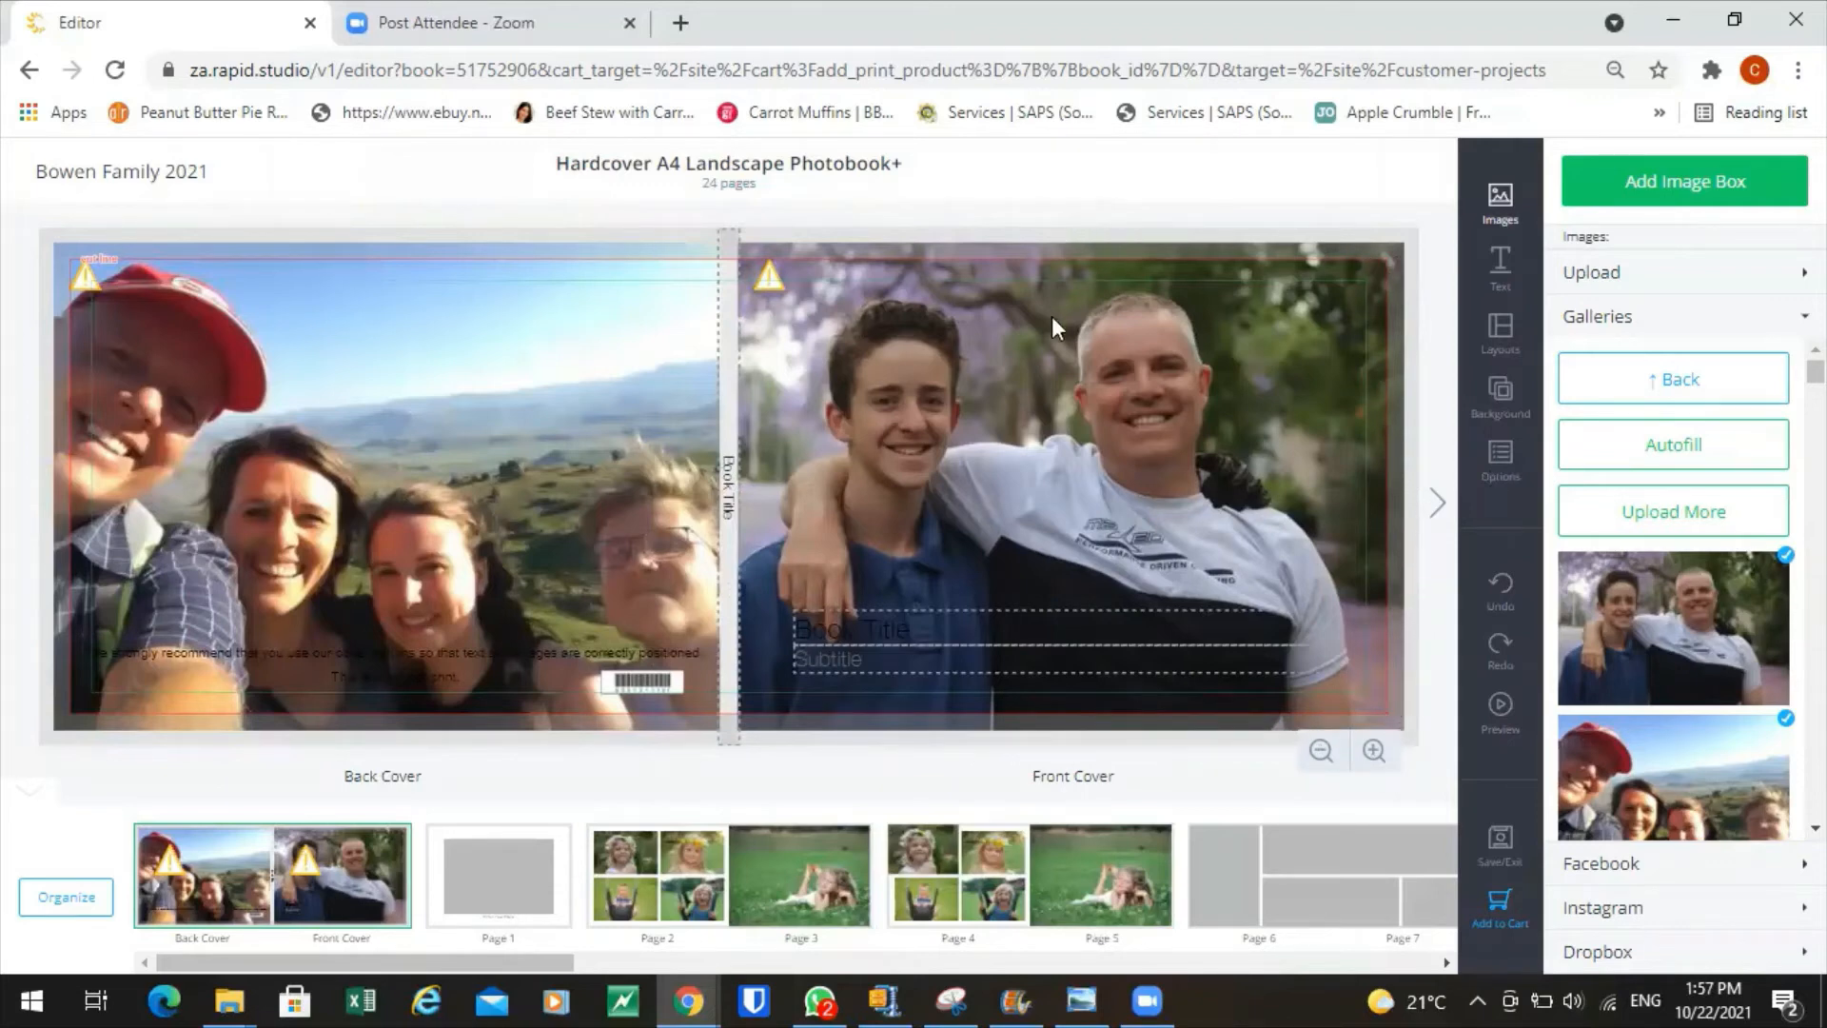
scroll(1704, 590, "down", 7)
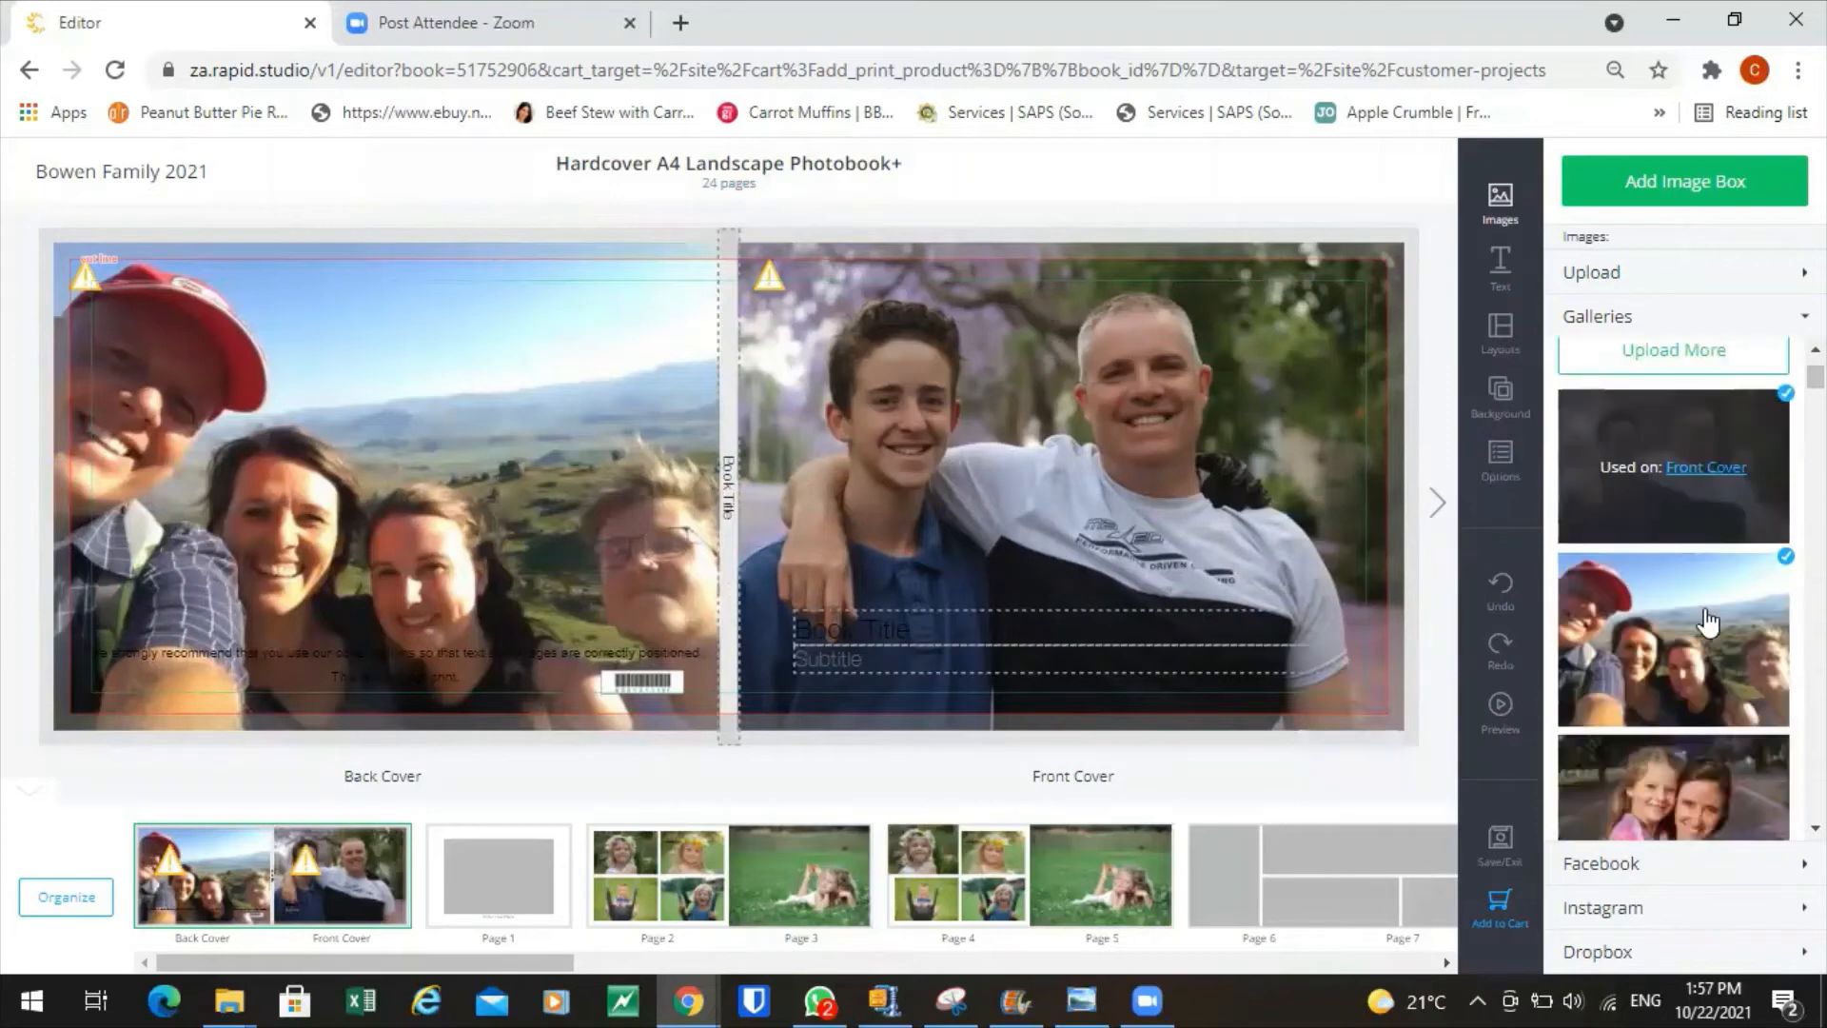
left_click(1500, 459)
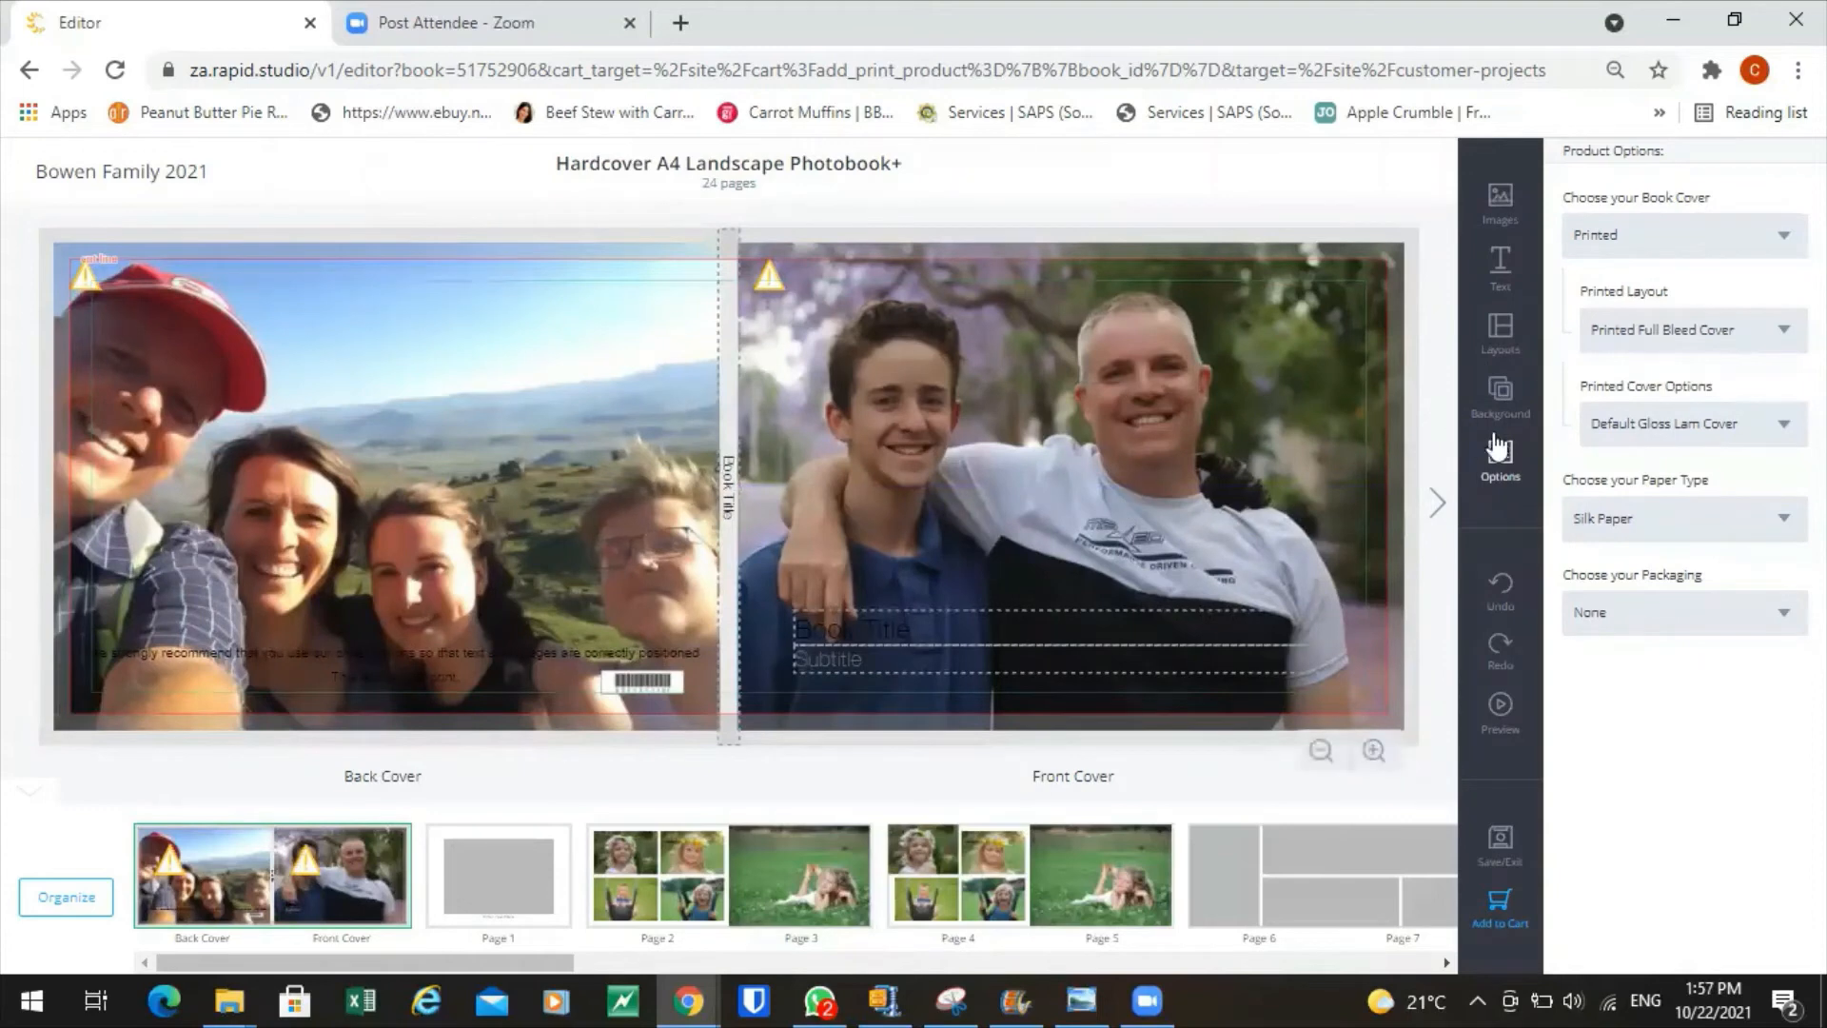
Try Clear Border Printed Cover, then settle on the Default Printed Cover layout.
left_click(1772, 333)
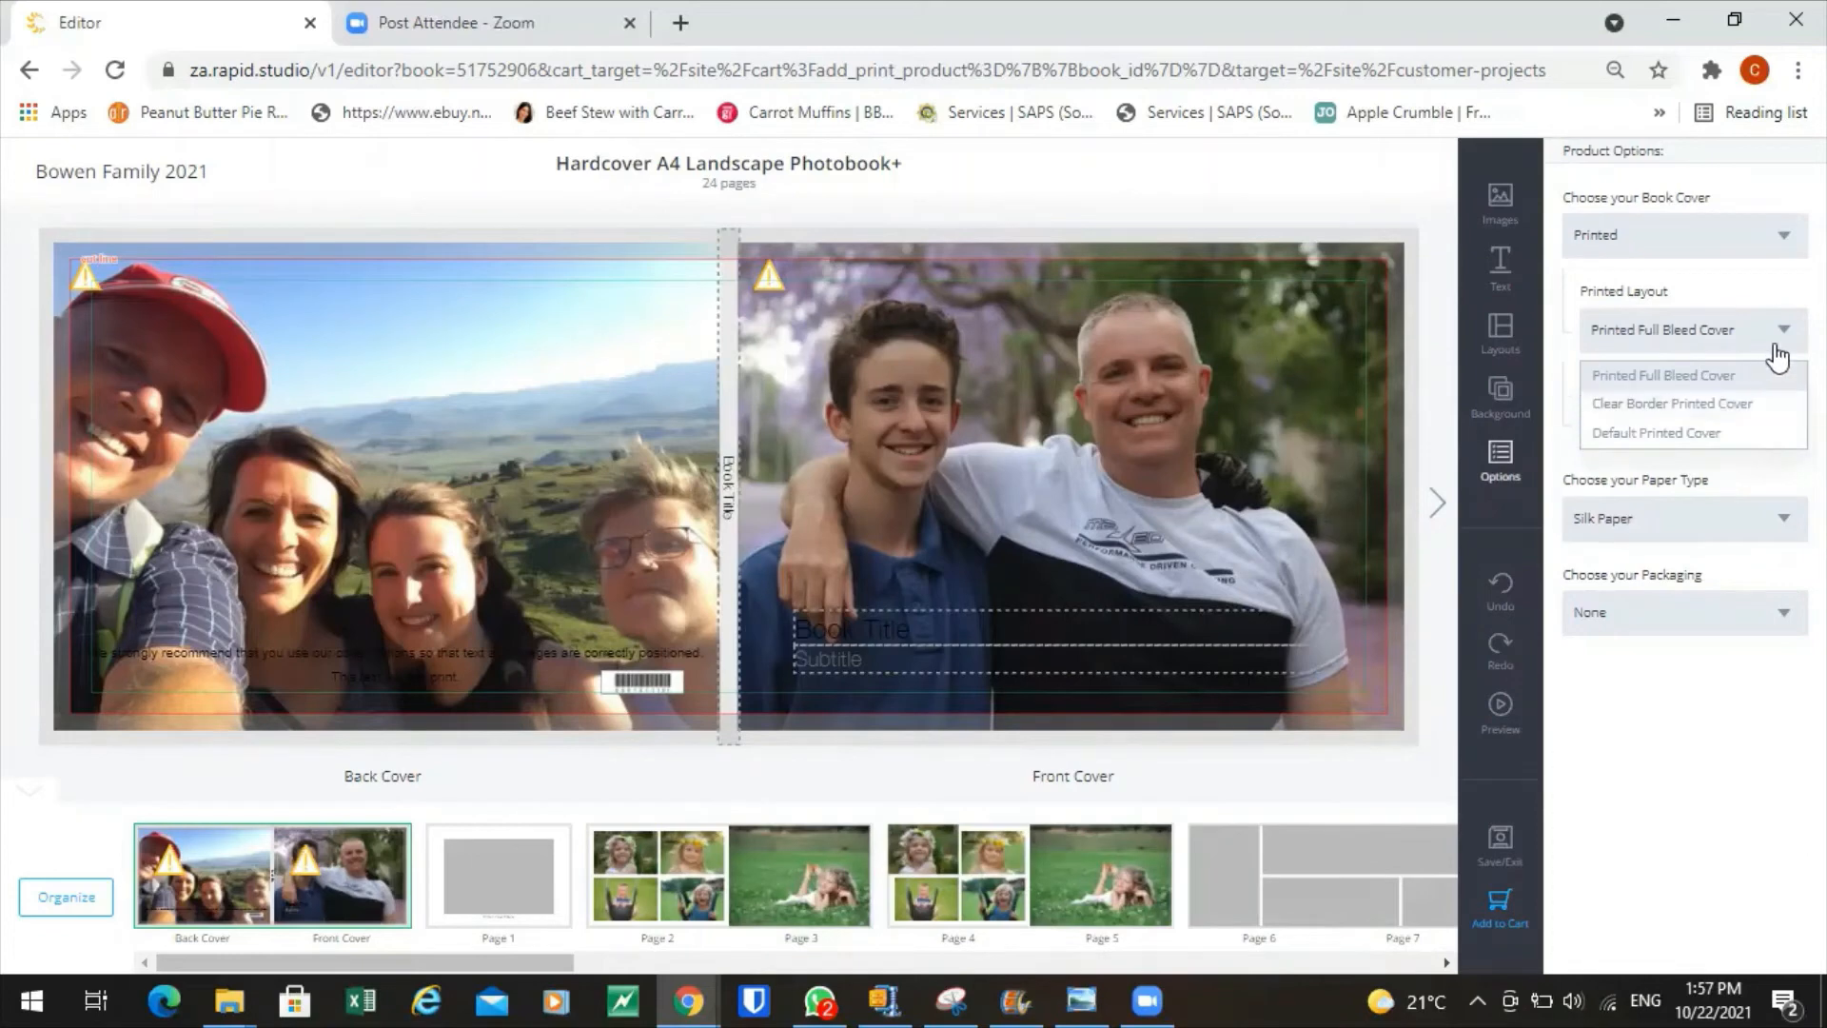
left_click(1677, 407)
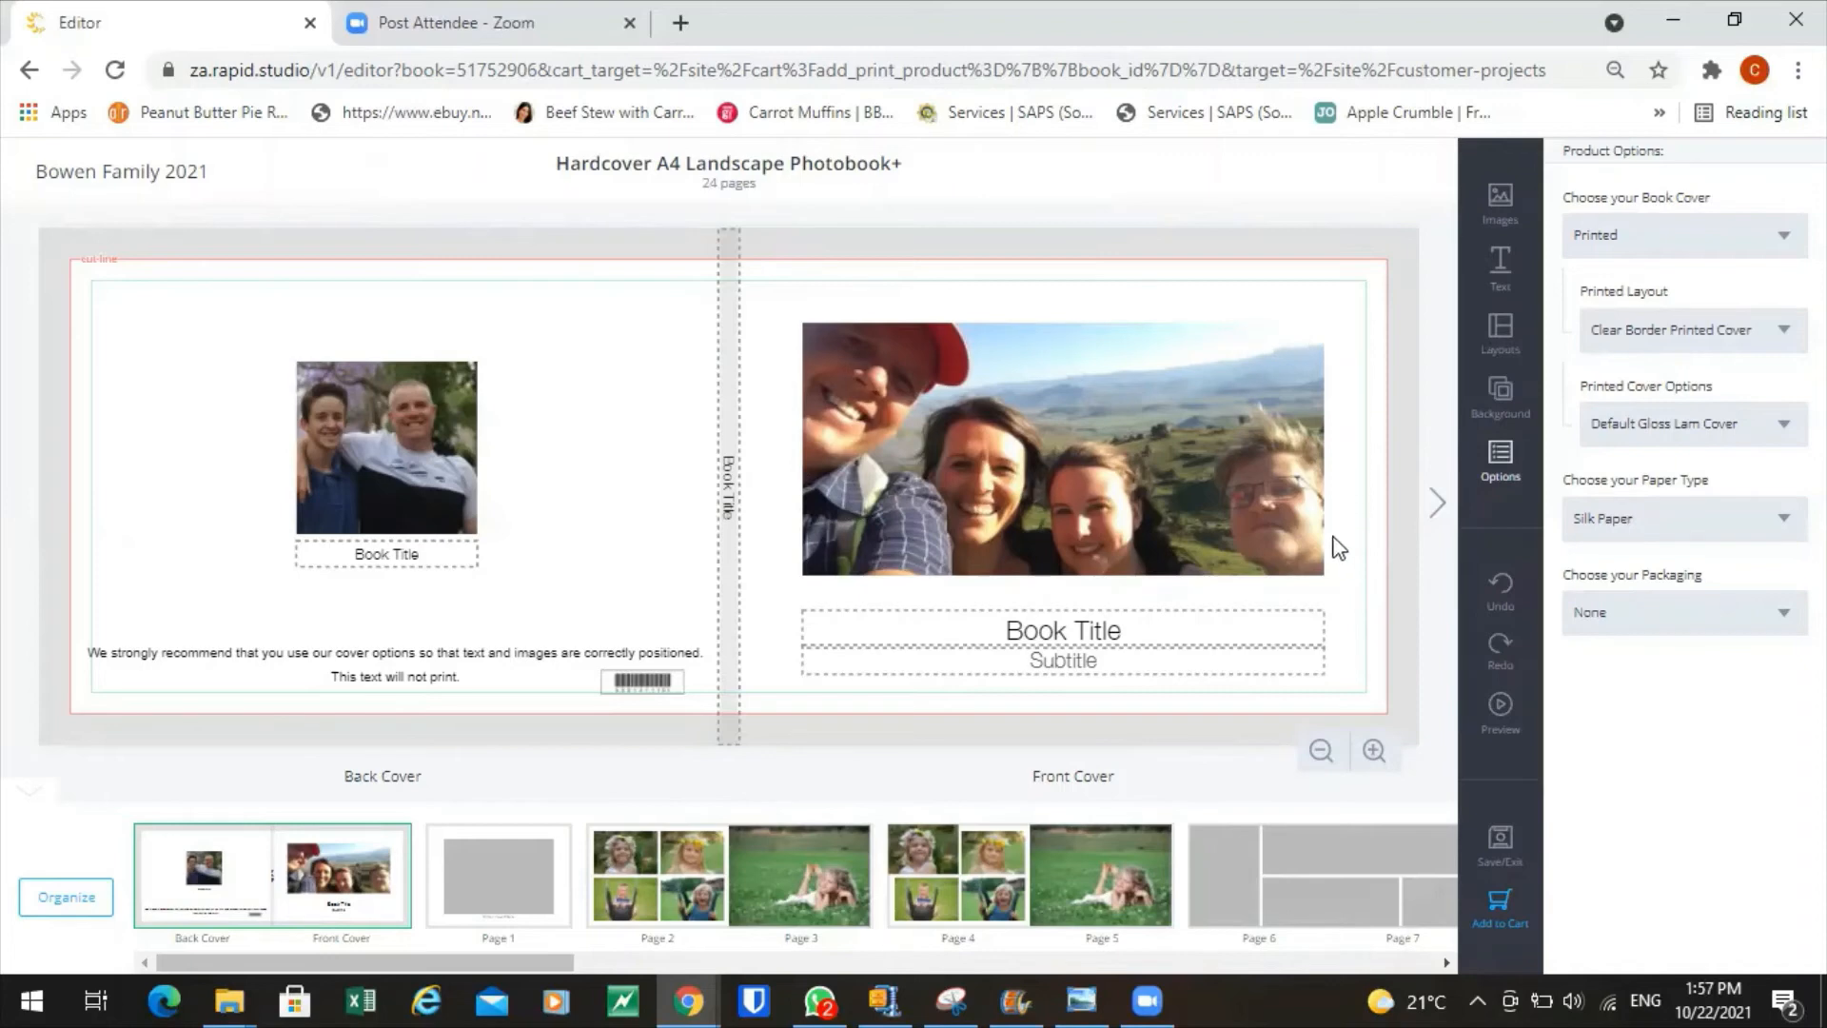
left_click(1778, 332)
left_click(1667, 434)
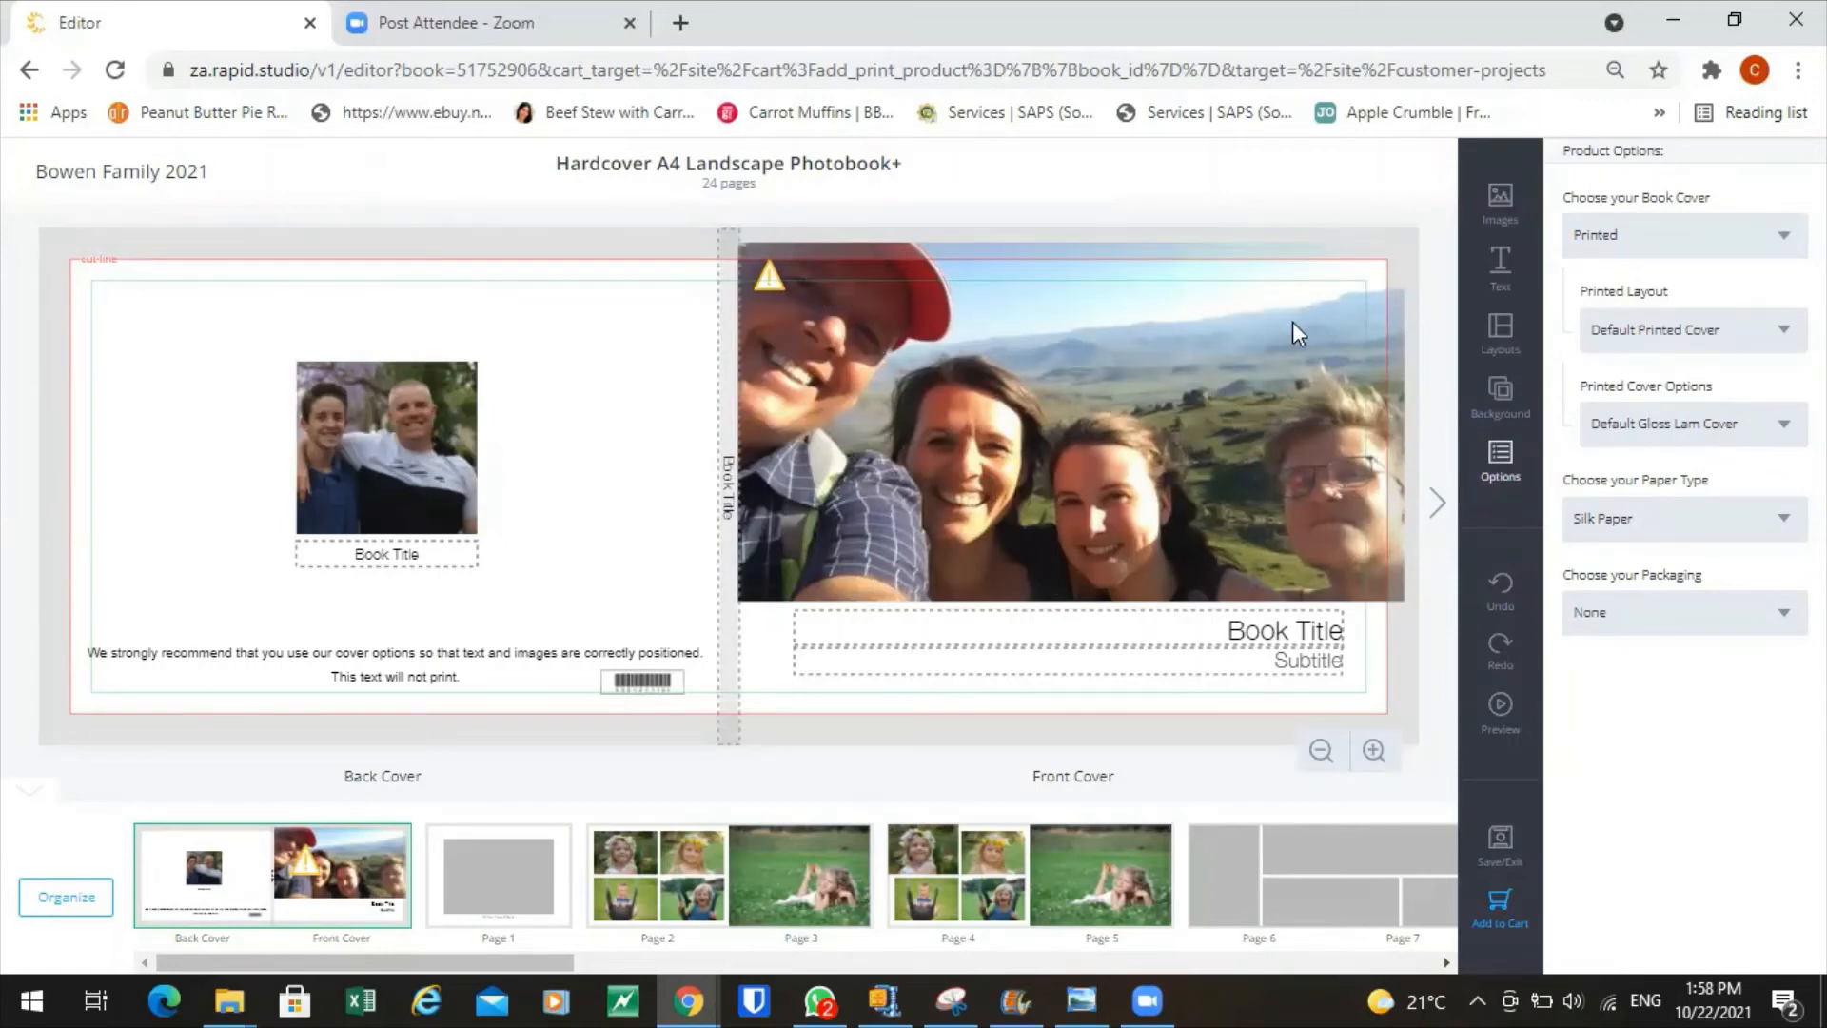
From the Bowen Family gallery, put the pool-side group photo with bunting on the front cover.
left_click(1499, 202)
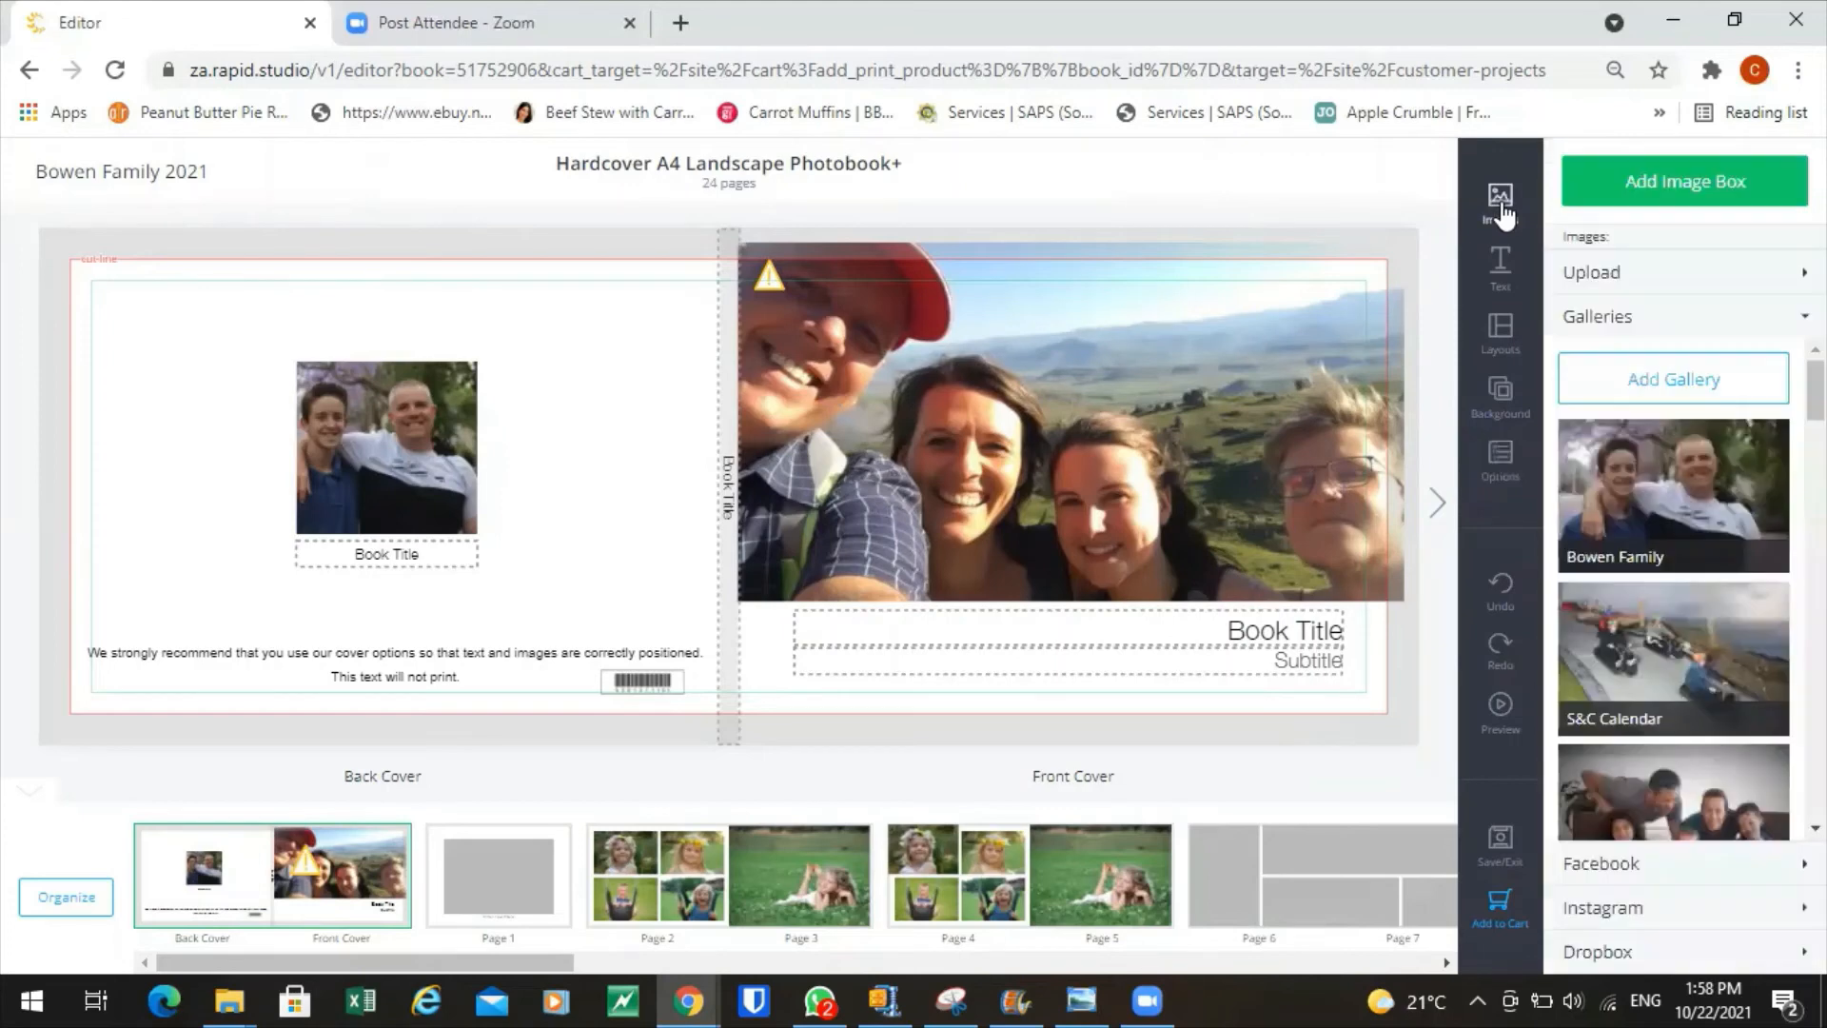
left_click(1701, 513)
scroll(1689, 644, "down", 3)
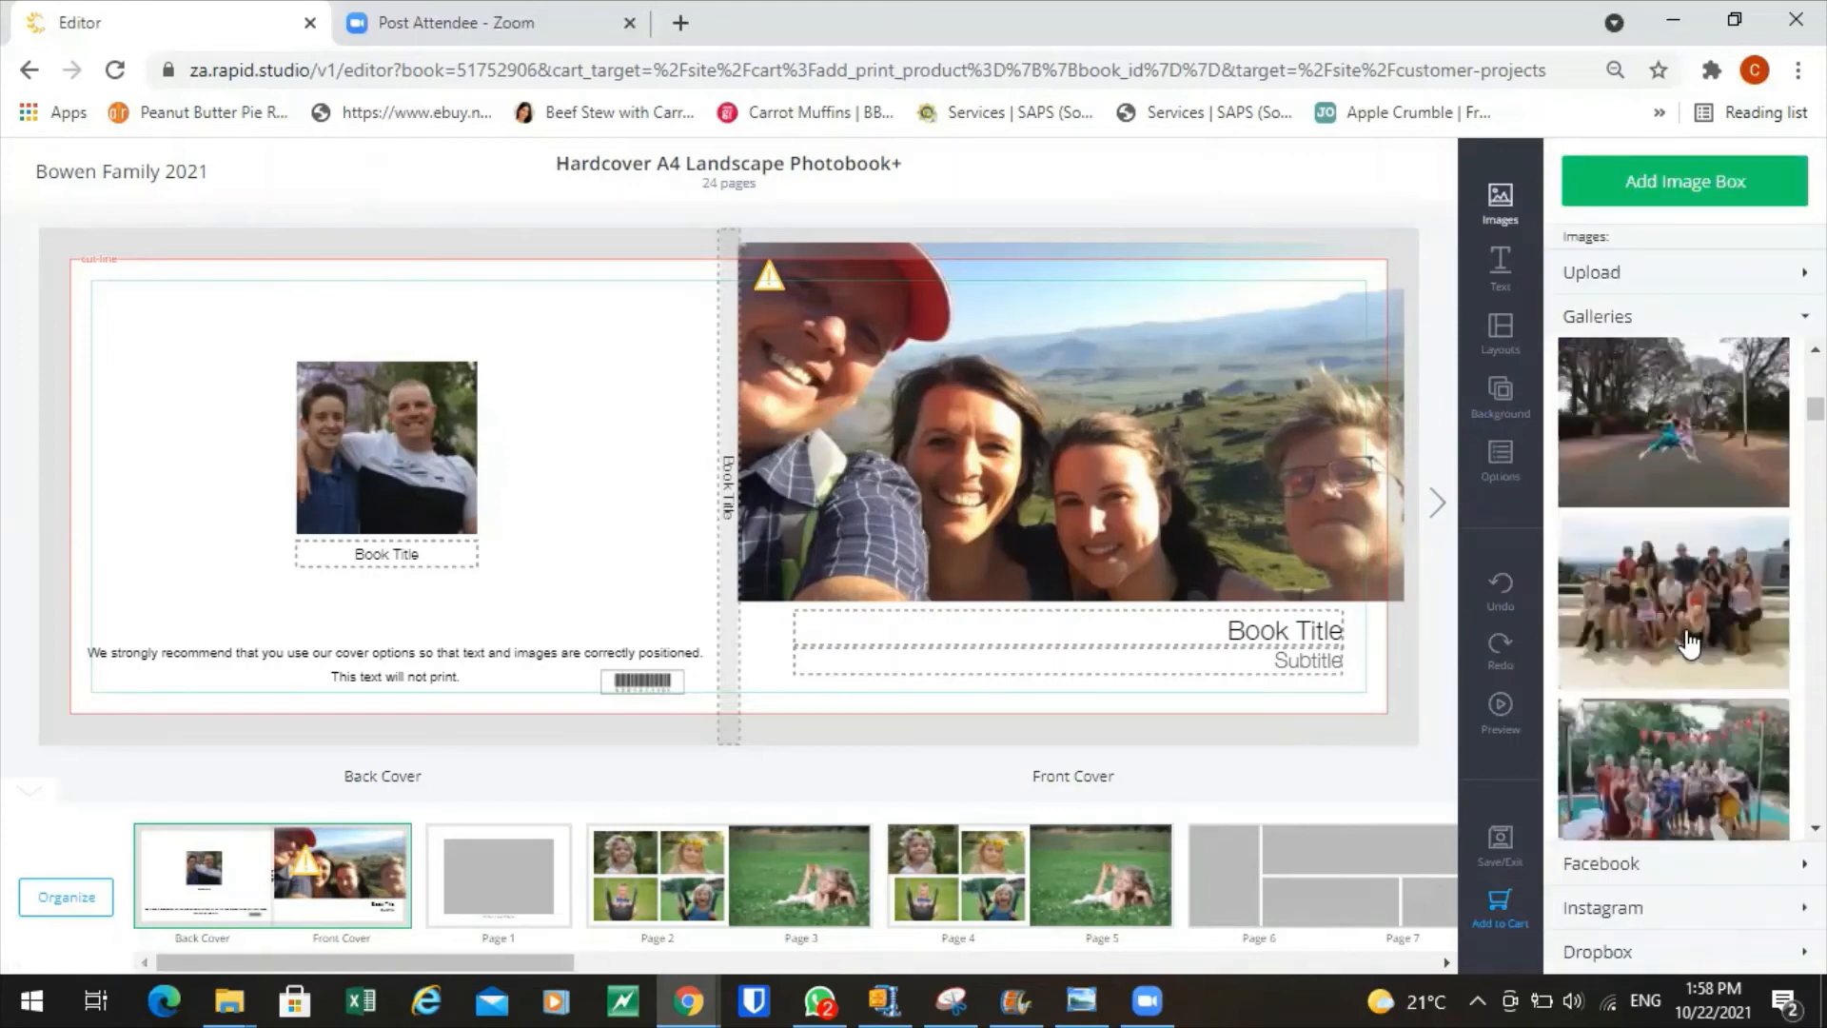
scroll(1689, 645, "down", 4)
left_click_drag(1706, 601, 1094, 452)
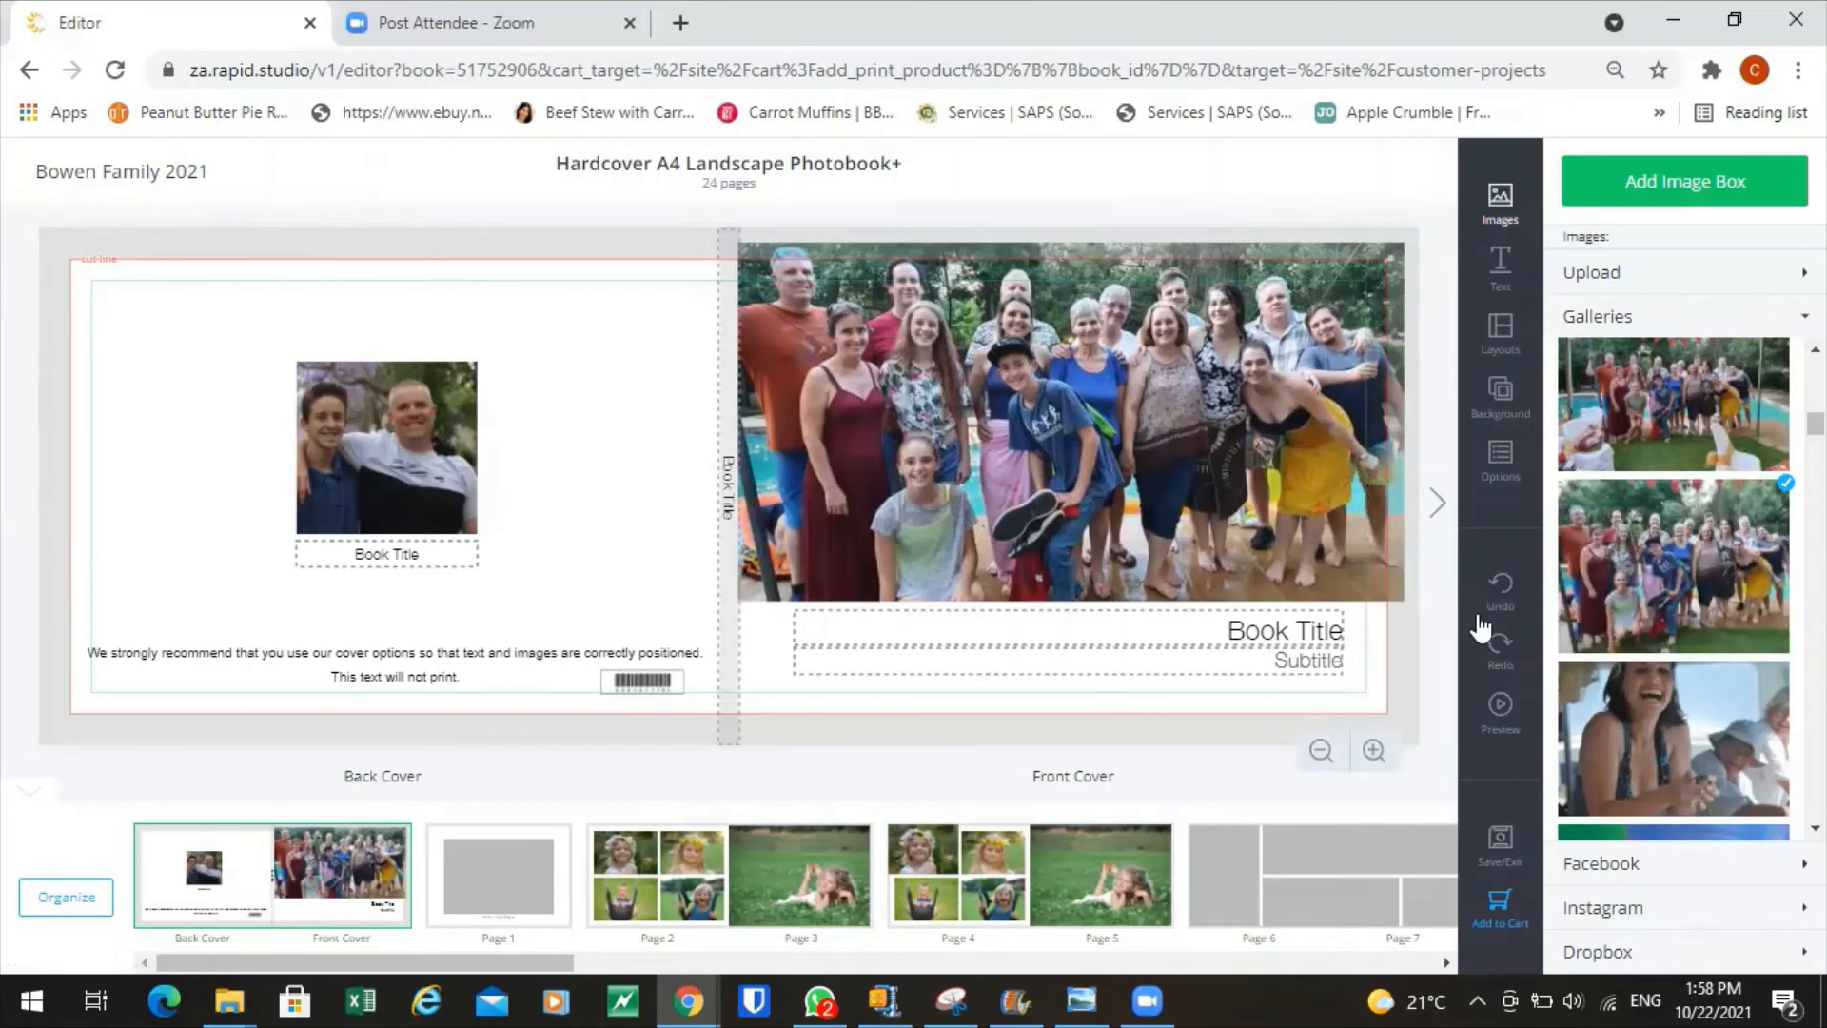
left_click_drag(1689, 411, 1065, 409)
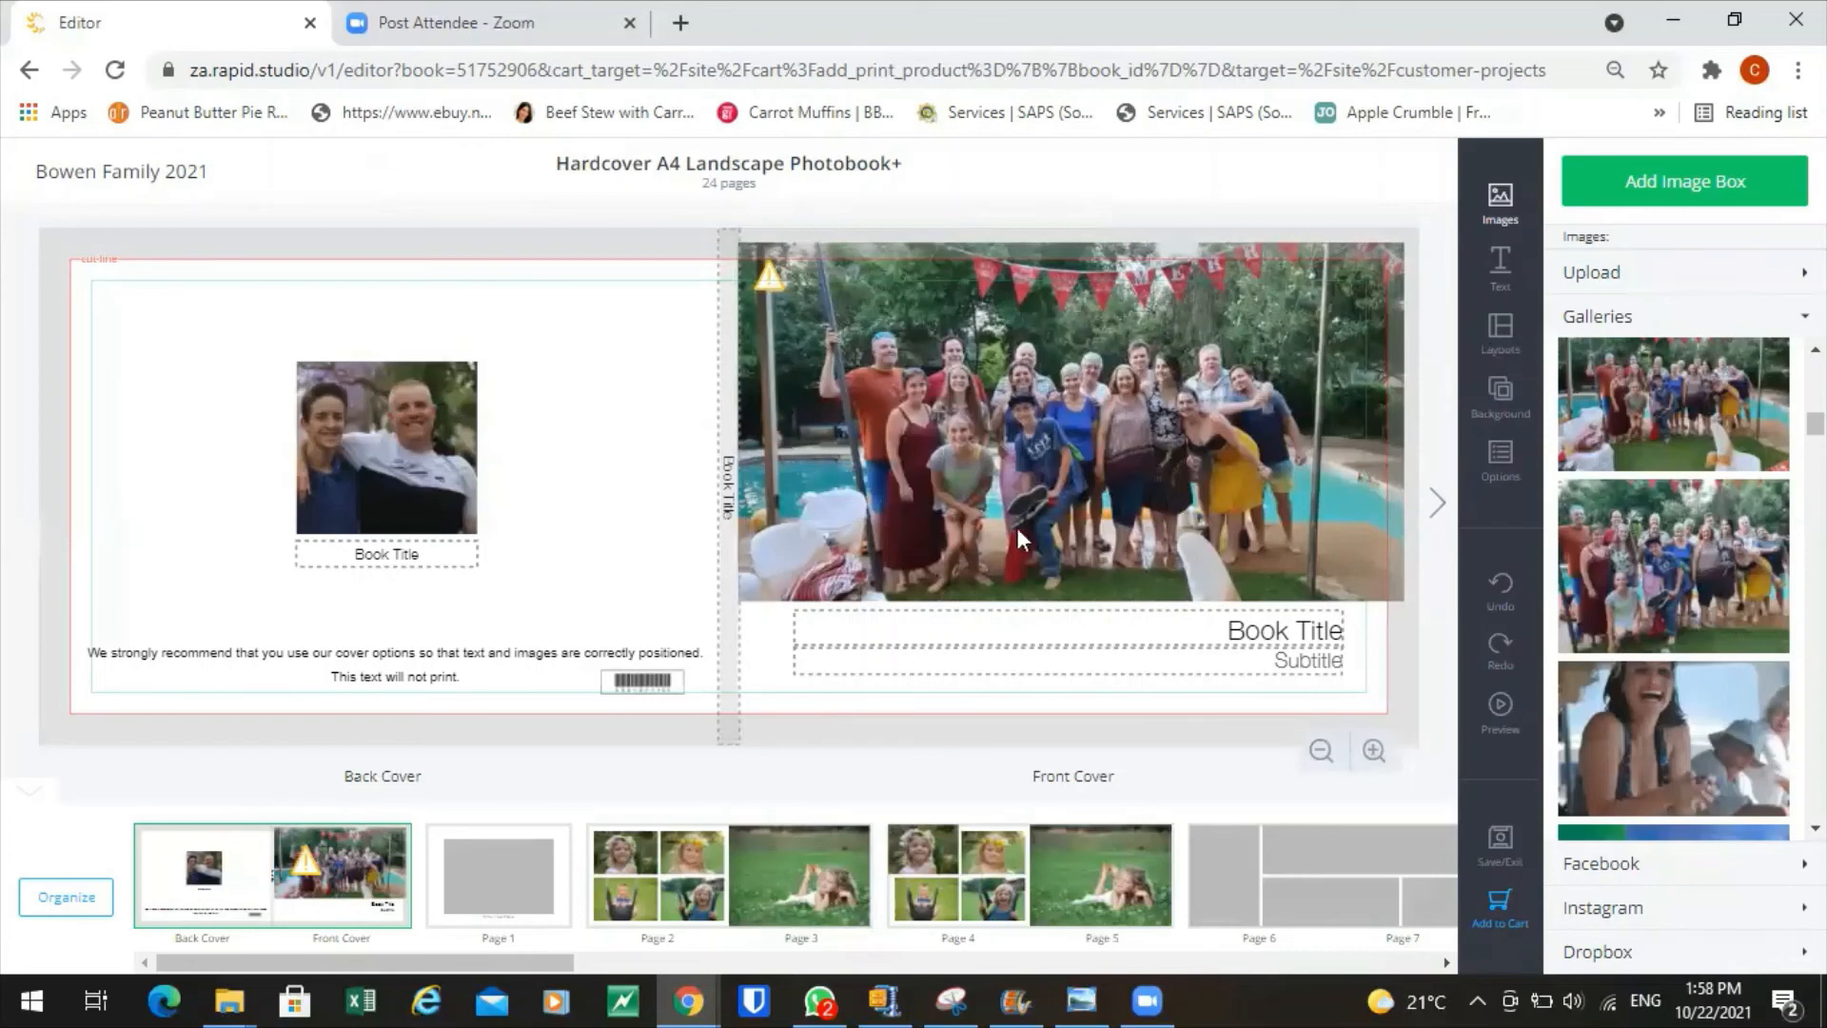
Zoom the front-cover group photo in four times with Crop + so the people fill the frame.
left_click(1041, 409)
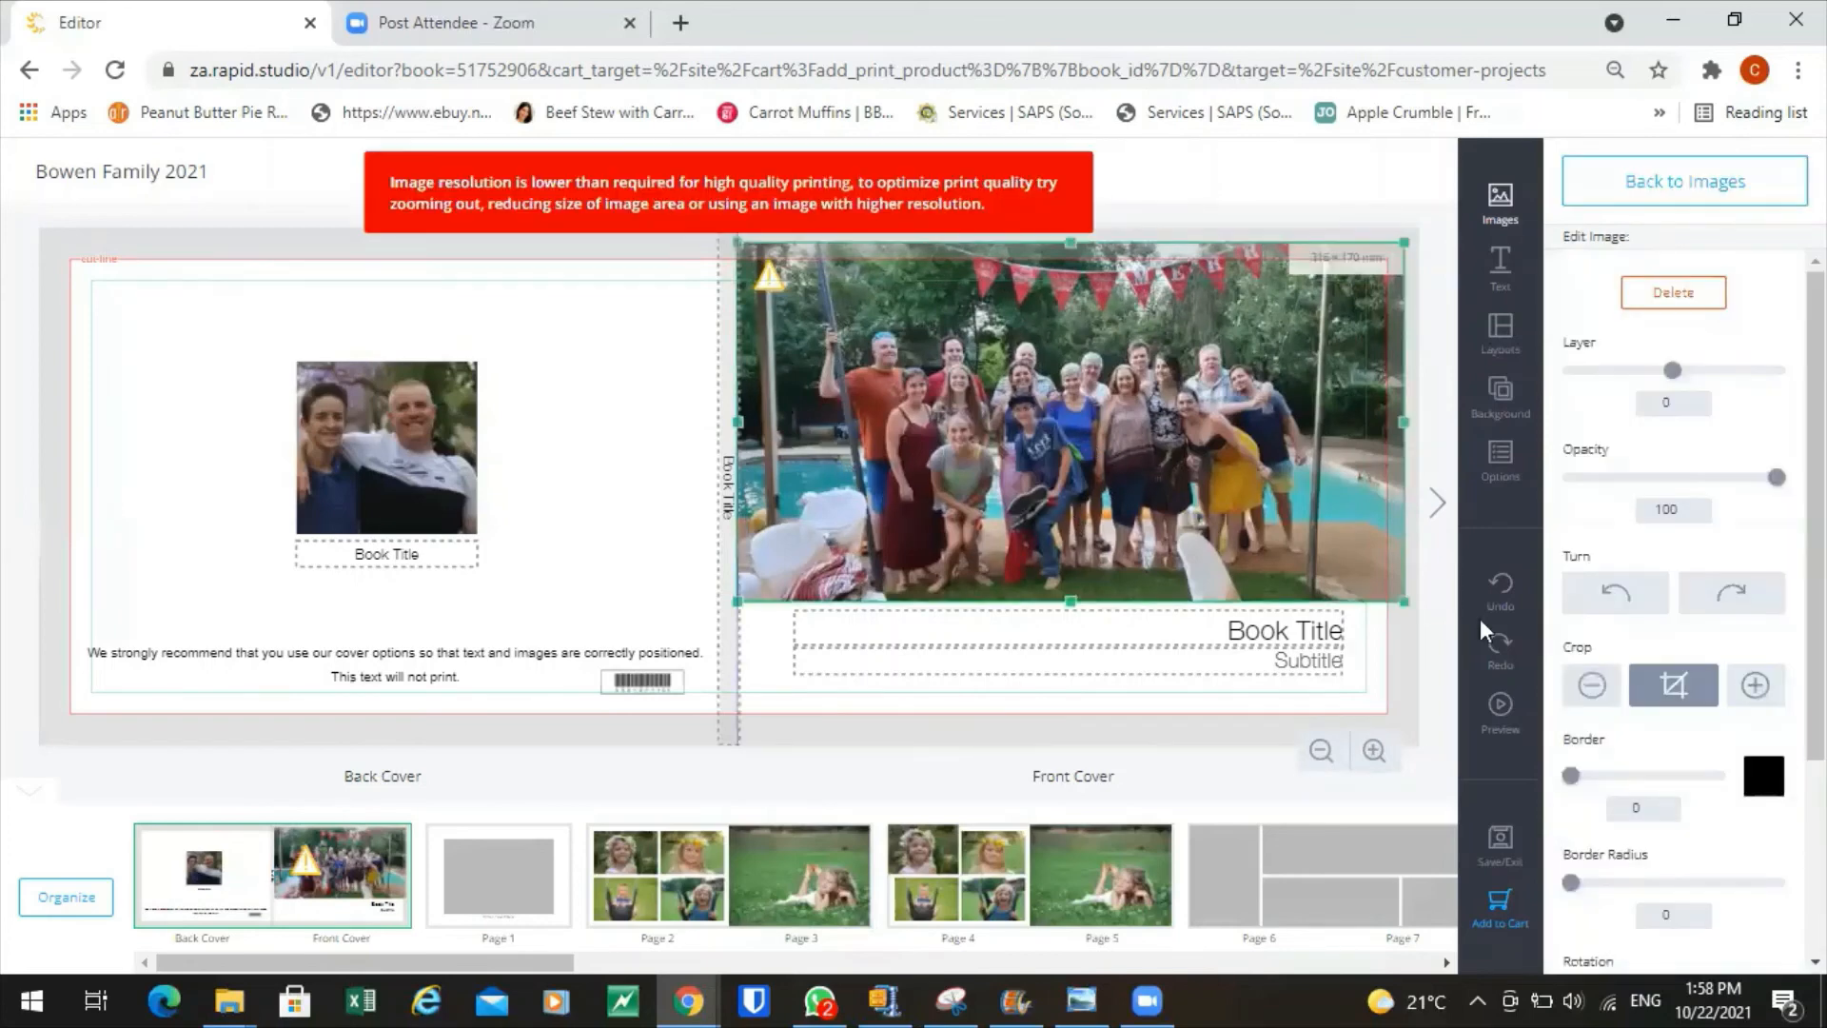
left_click(1753, 687)
left_click(1753, 698)
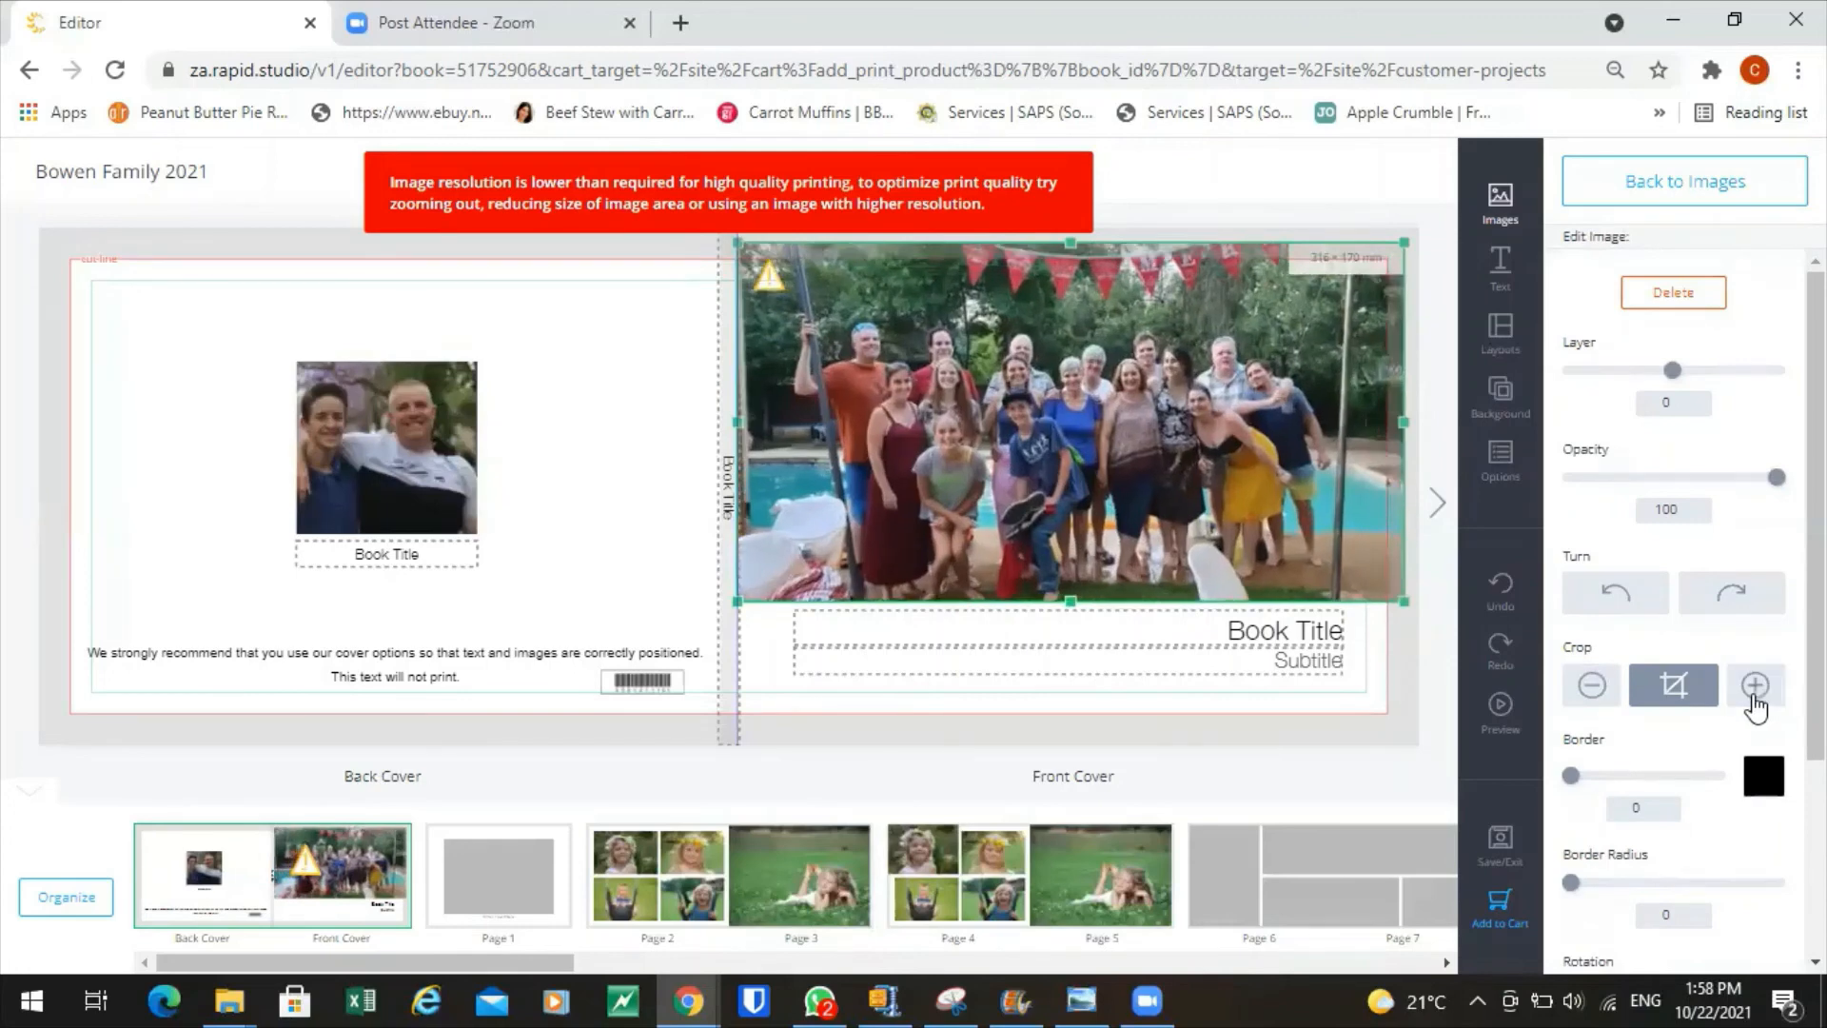
left_click(1753, 687)
left_click(1756, 695)
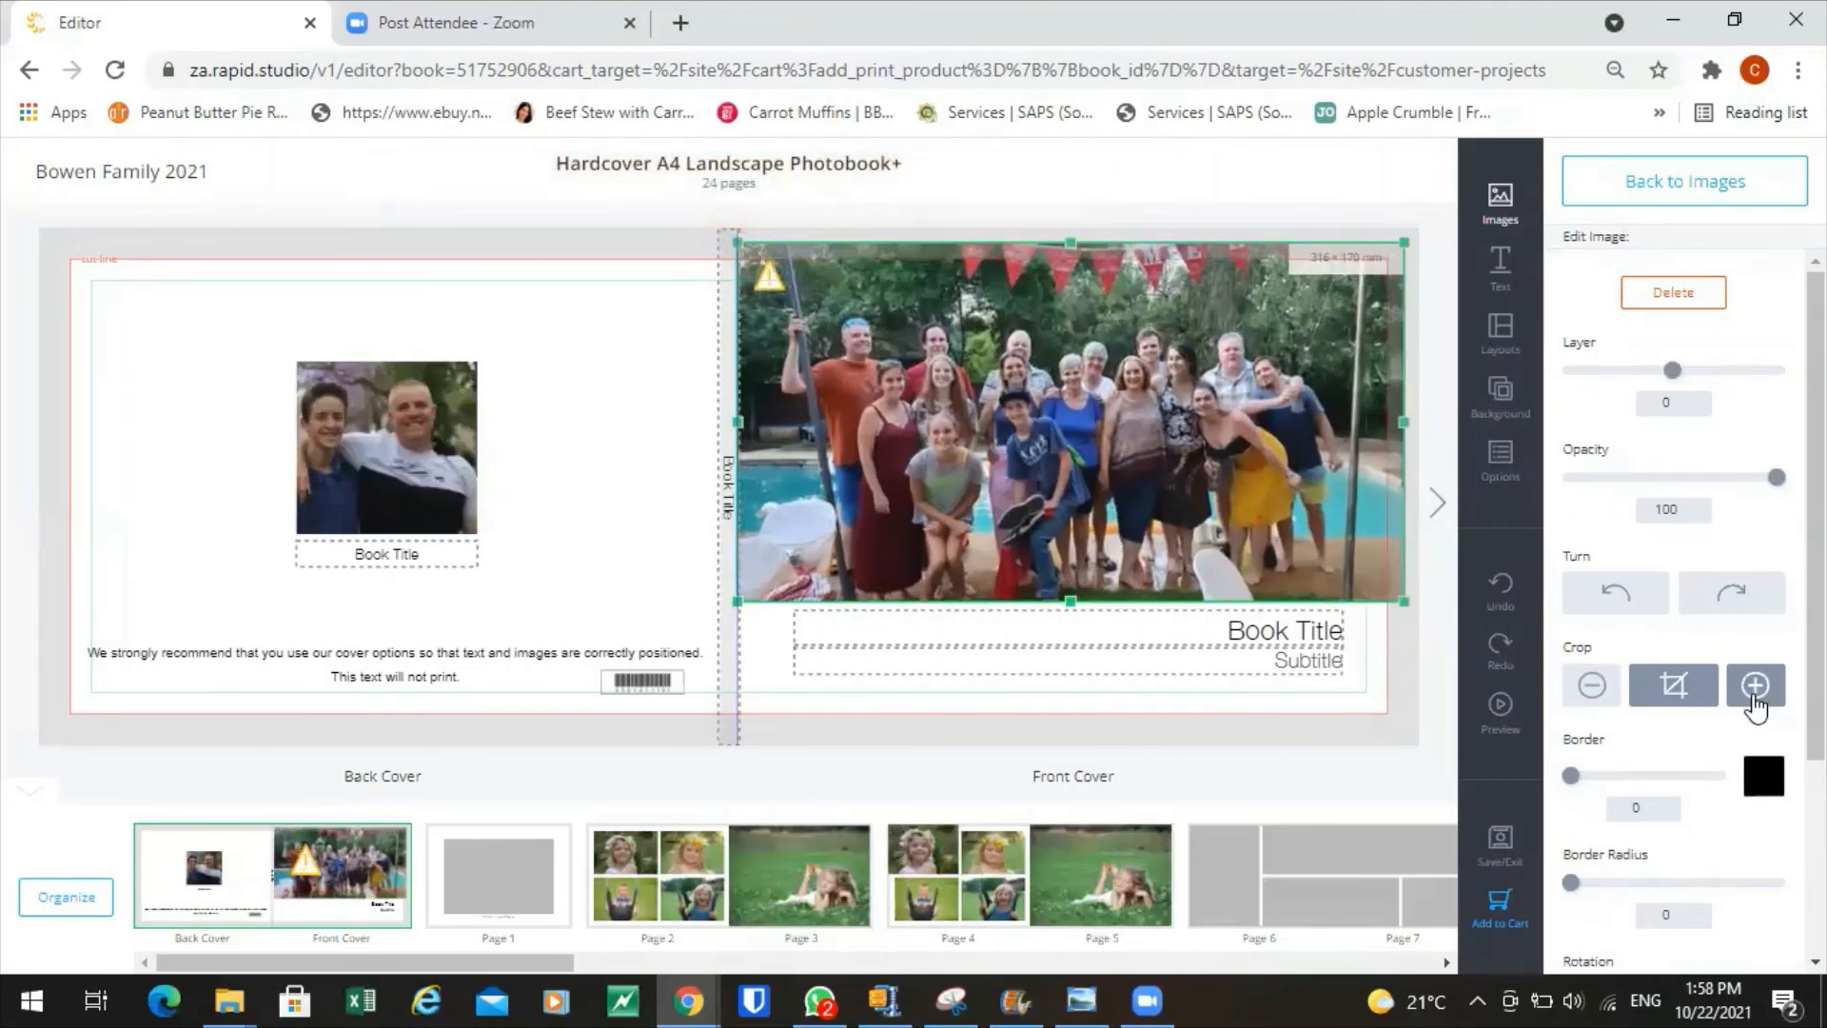
Shift the front-cover group photo upward within its frame.
mouse_move(1201, 487)
left_click_drag(1200, 484, 1200, 478)
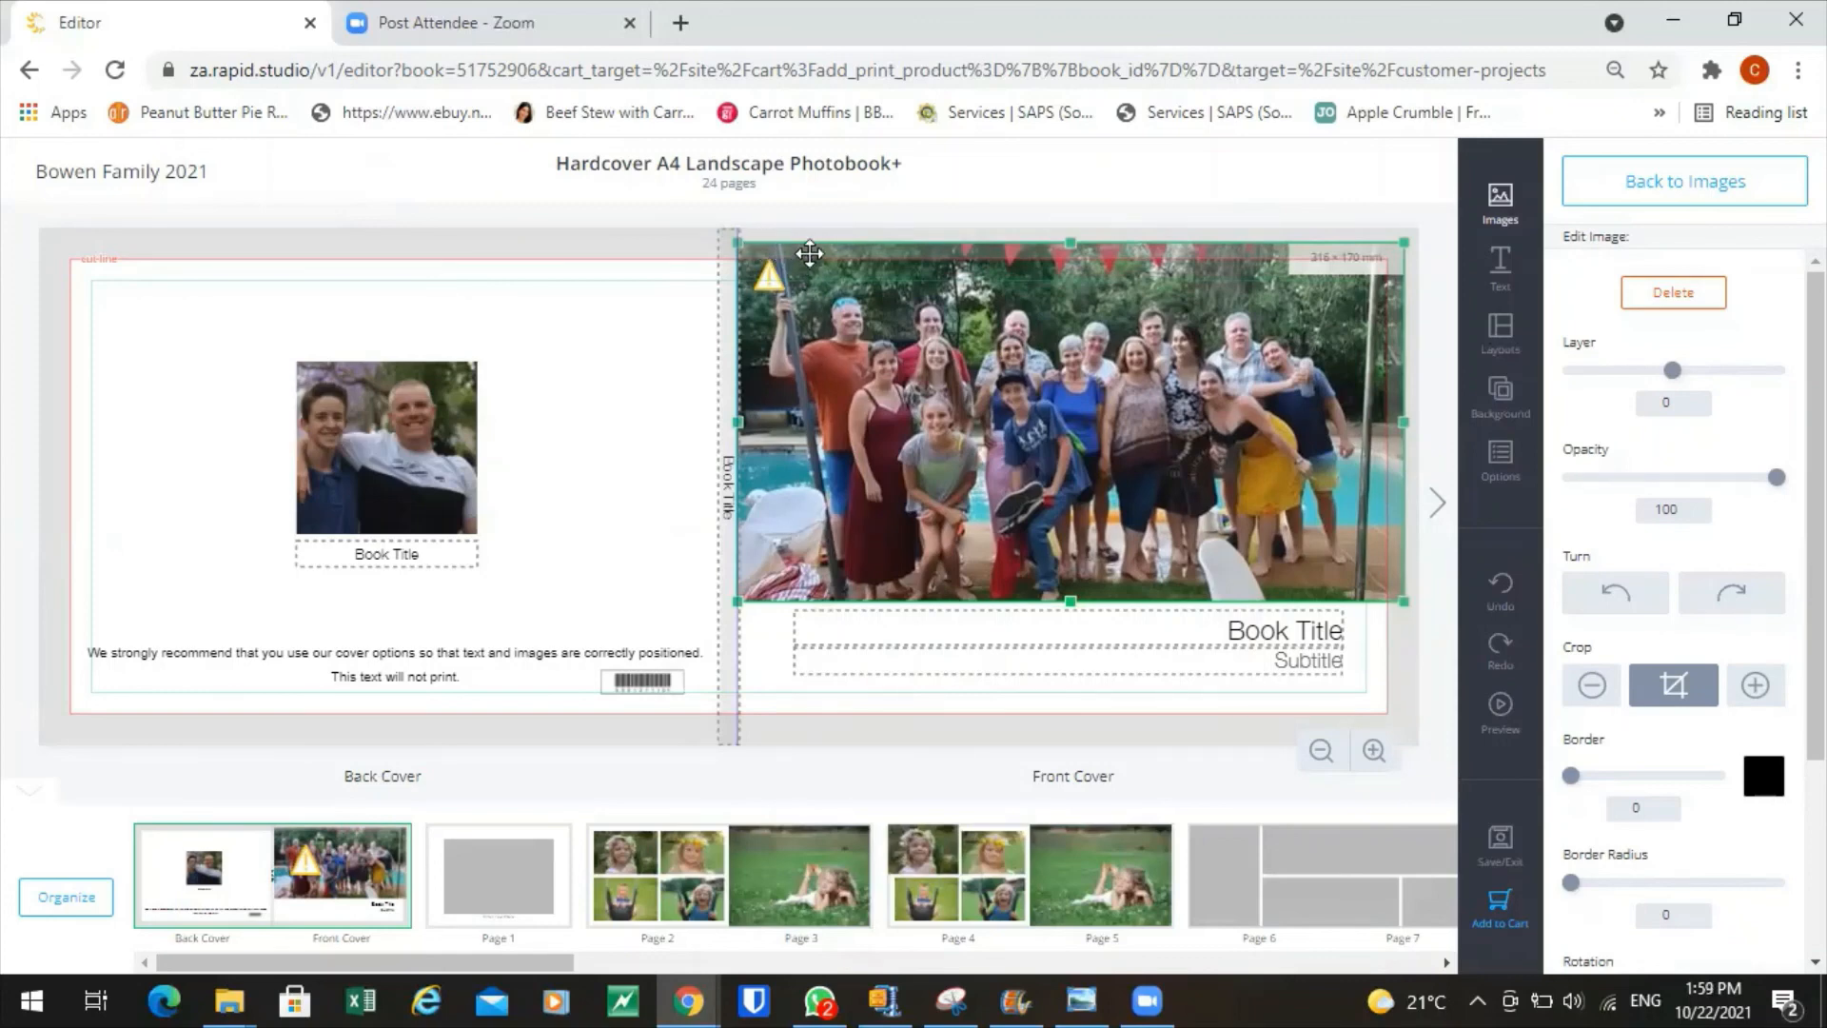
left_click_drag(870, 544, 871, 544)
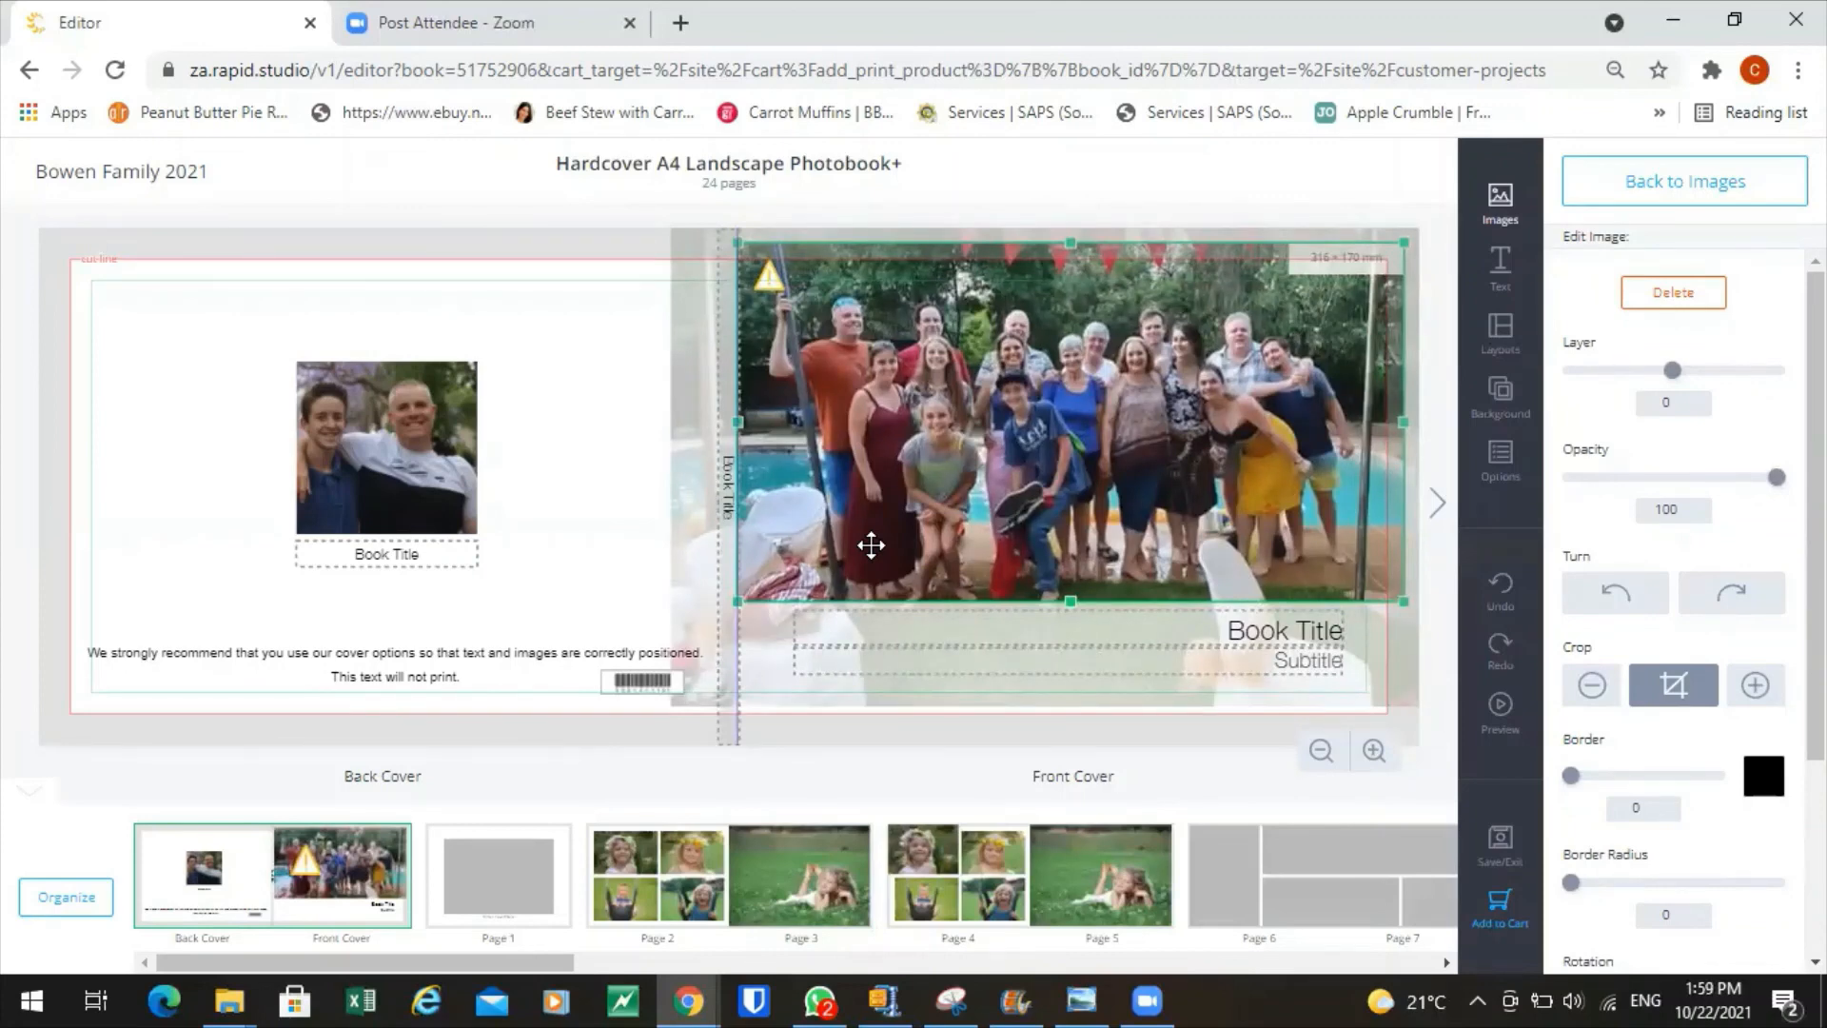
left_click_drag(871, 544, 872, 538)
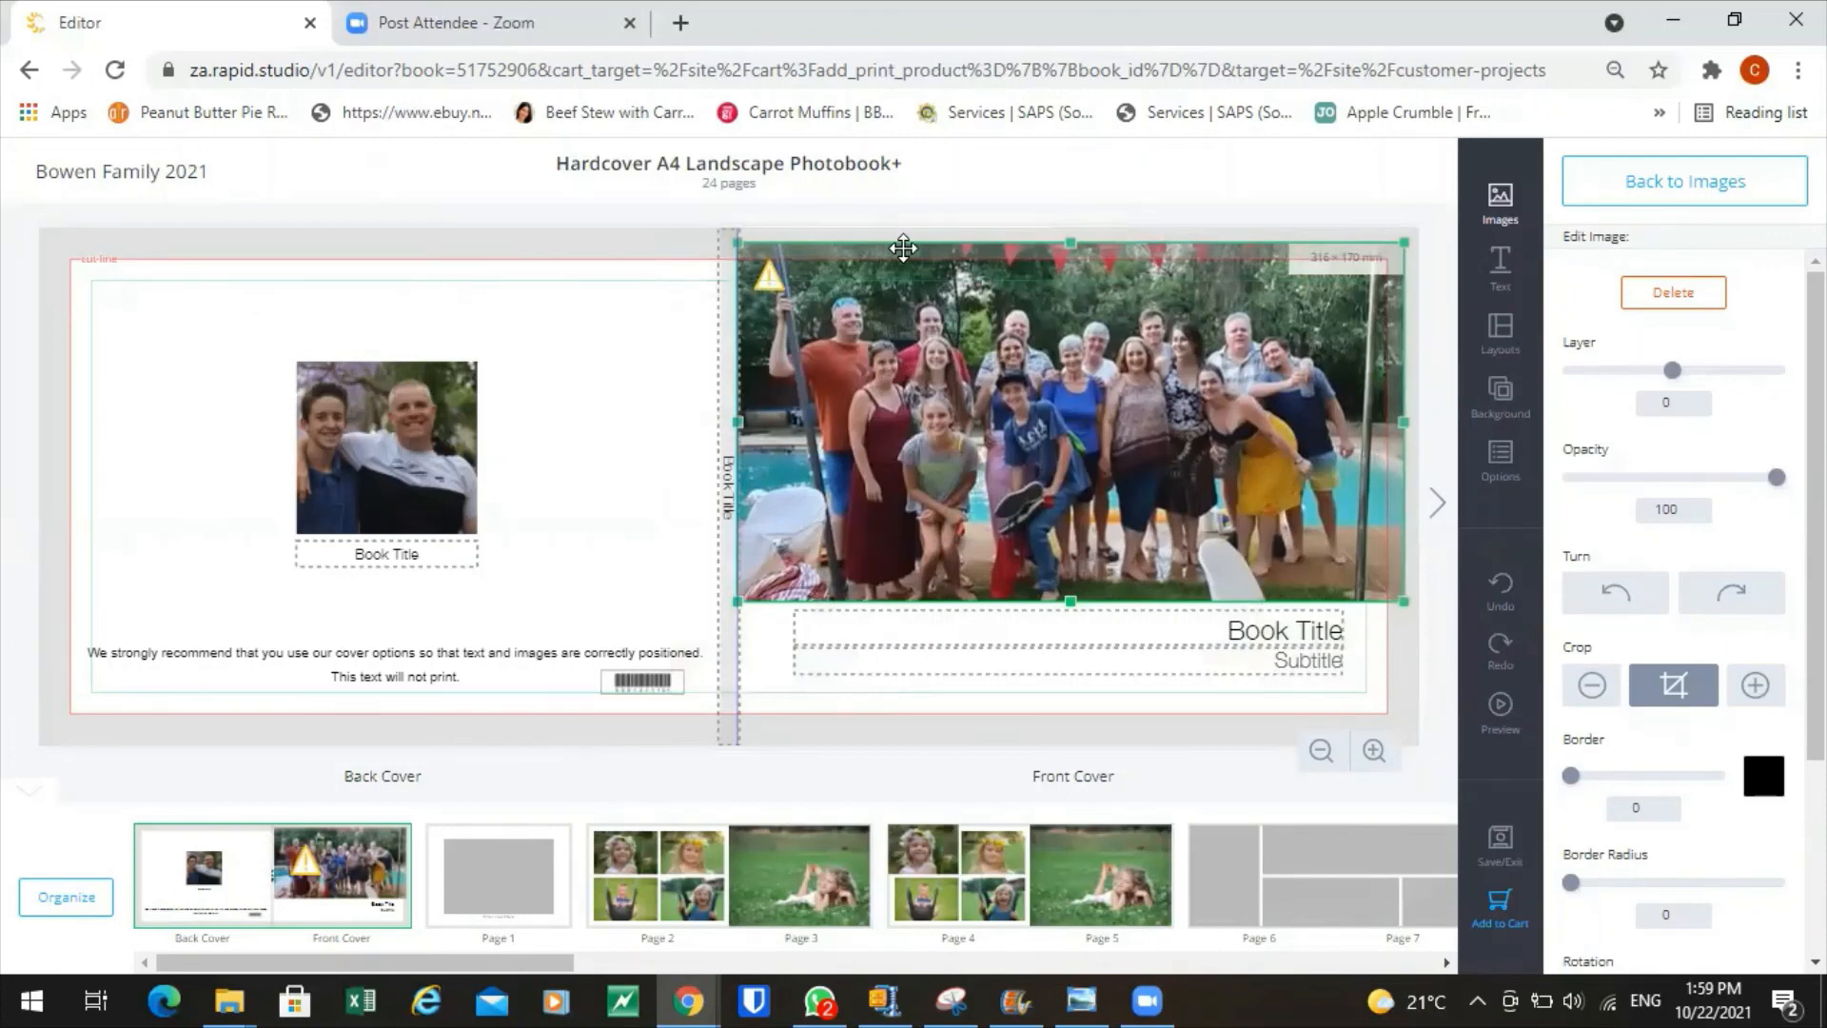